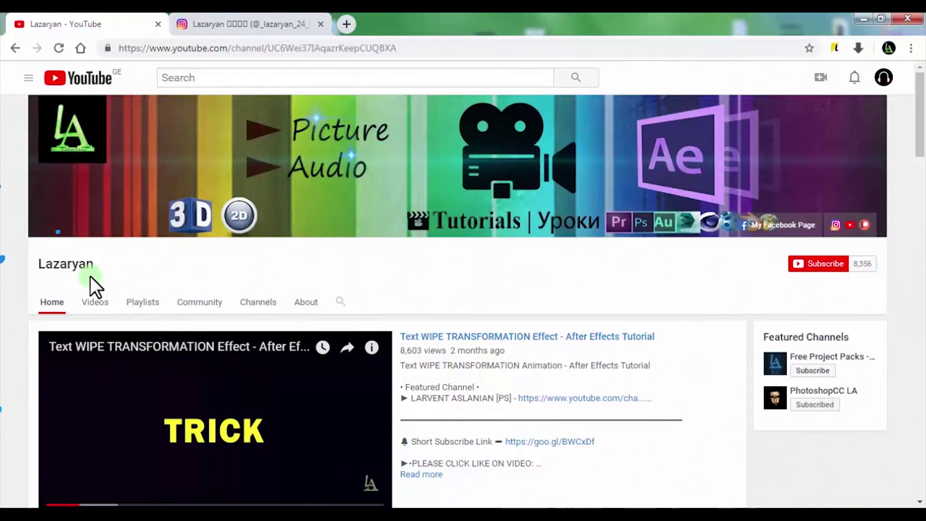
Subscribe to the After Effects tutorial channel on YouTube
{"action": "left_click_drag", "start_coordinate": [28, 261], "coordinate": [121, 262]}
{"action": "left_click", "coordinate": [168, 261]}
{"action": "scroll", "coordinate": [178, 259], "scroll_direction": "down", "scroll_amount": 7}
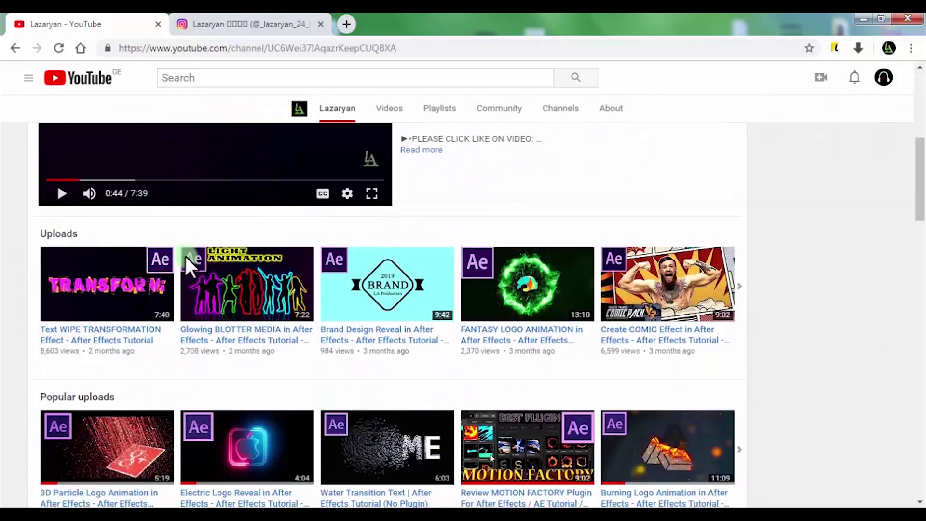
{"action": "scroll", "coordinate": [184, 254], "scroll_direction": "down", "scroll_amount": 20}
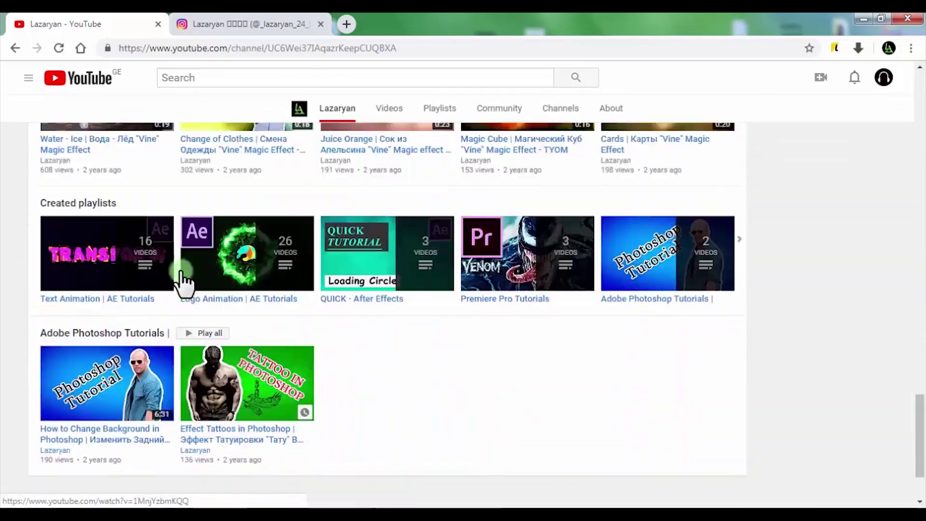
{"action": "scroll", "coordinate": [181, 273], "scroll_direction": "up", "scroll_amount": 20}
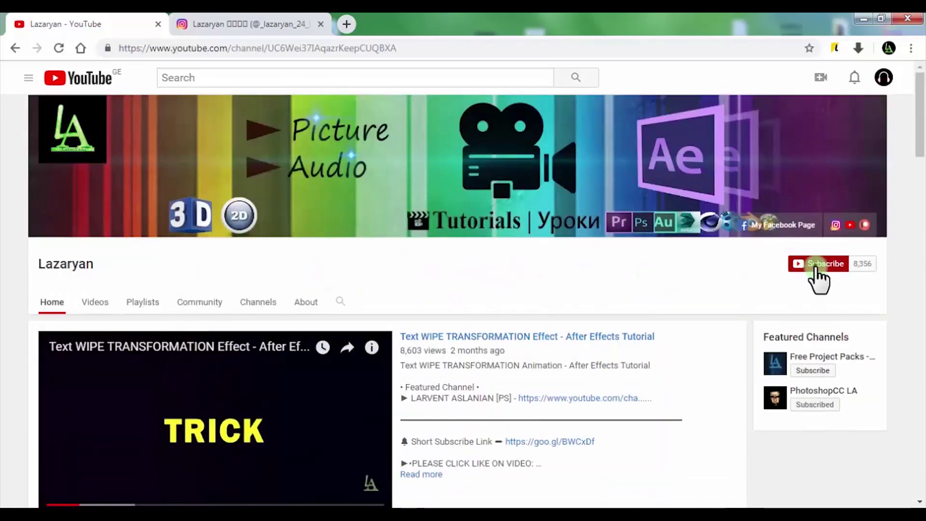
{"action": "left_click", "coordinate": [815, 266]}
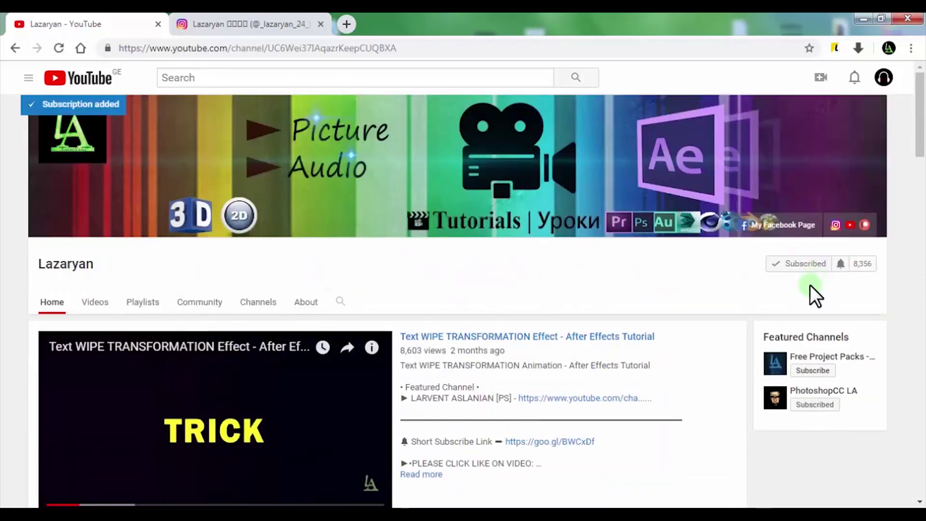
Set the channel's notifications to All and save
{"action": "left_click", "coordinate": [840, 265]}
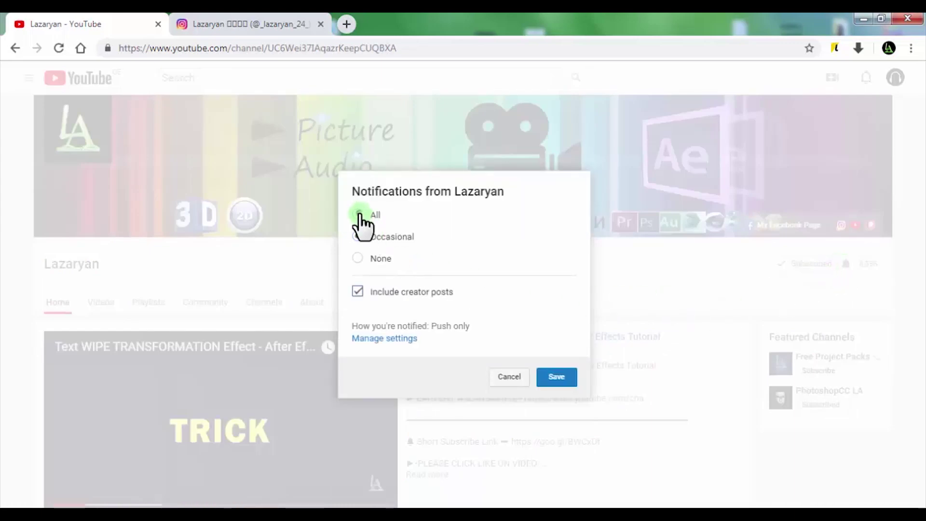
{"action": "left_click", "coordinate": [561, 379]}
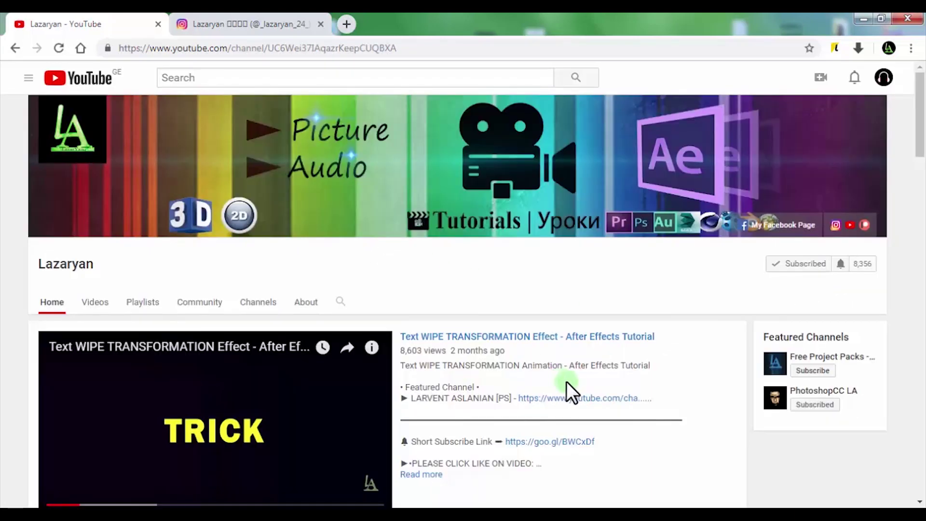
{"action": "scroll", "coordinate": [436, 285], "scroll_direction": "down", "scroll_amount": 6}
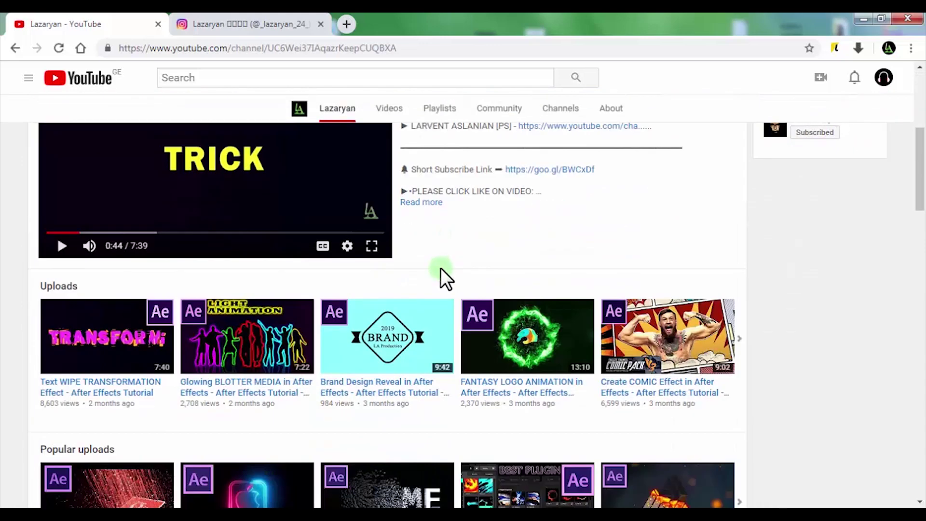
Open the Text WIPE TRANSFORMATION Effect video and start a public comment beginning 'Wri'
{"action": "left_click", "coordinate": [120, 299]}
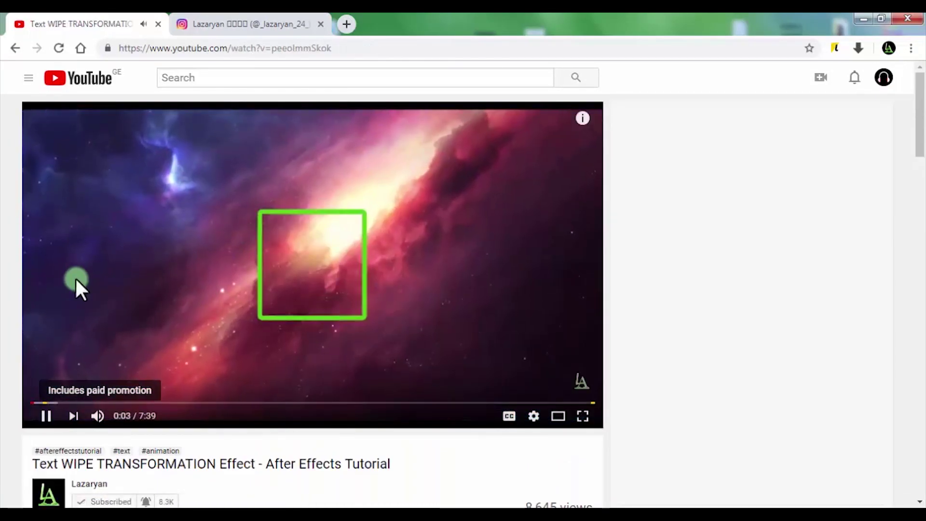
{"action": "scroll", "coordinate": [97, 287], "scroll_direction": "down", "scroll_amount": 7}
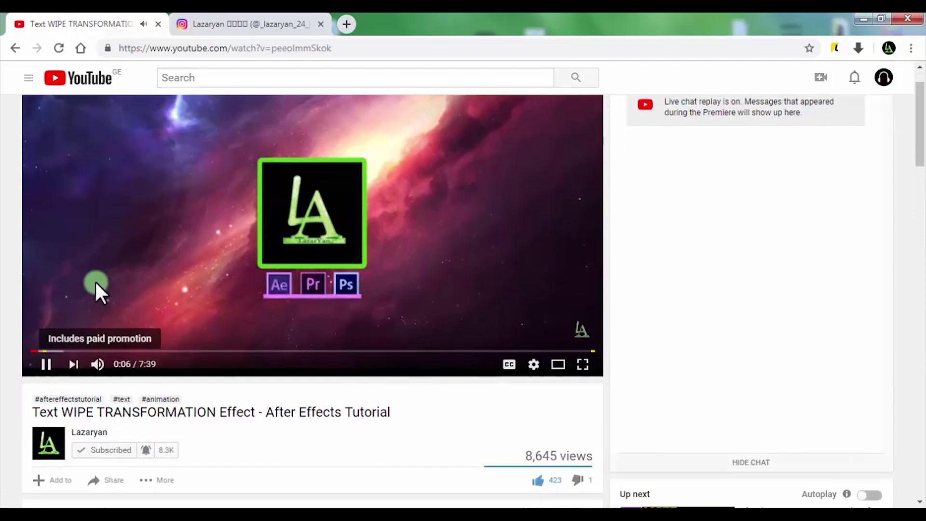
{"action": "scroll", "coordinate": [111, 296], "scroll_direction": "down", "scroll_amount": 1}
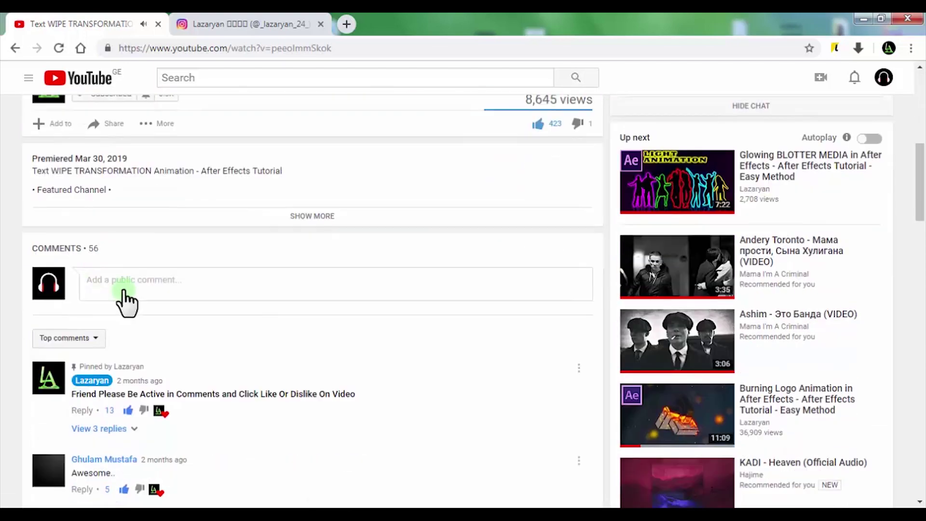
{"action": "left_click", "coordinate": [123, 290]}
{"action": "type", "text": "Wri"}
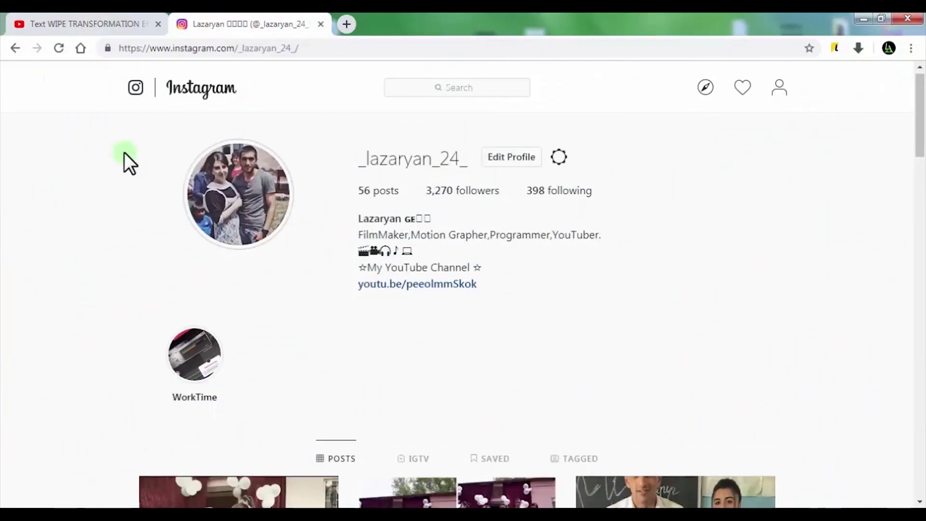
Scroll through the author's Instagram post grid and back up to the profile header
{"action": "scroll", "coordinate": [144, 166], "scroll_direction": "down", "scroll_amount": 4}
{"action": "scroll", "coordinate": [675, 215], "scroll_direction": "down", "scroll_amount": 20}
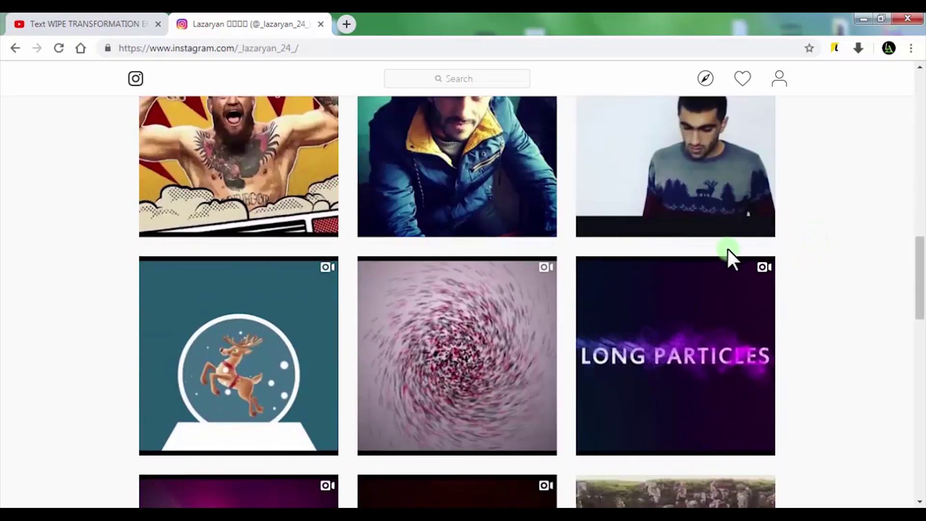
{"action": "scroll", "coordinate": [748, 364], "scroll_direction": "down", "scroll_amount": 20}
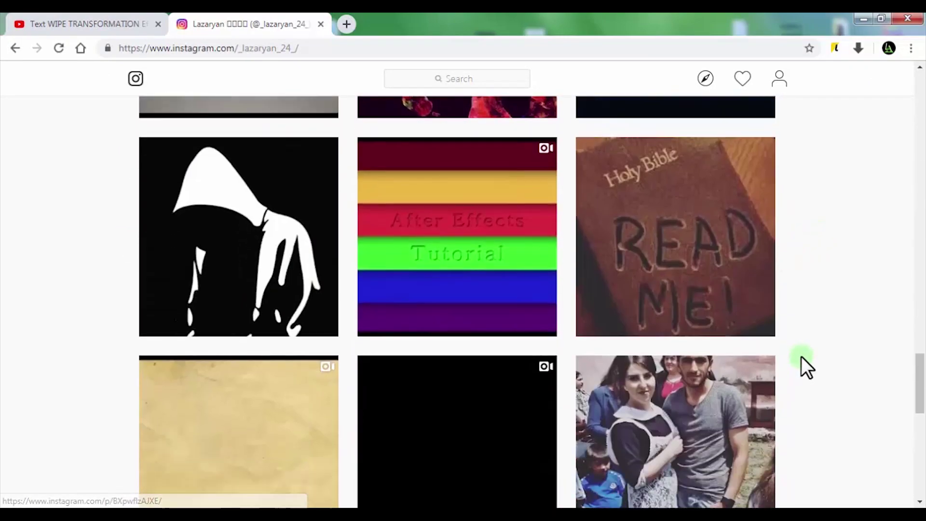
{"action": "scroll", "coordinate": [440, 337], "scroll_direction": "down", "scroll_amount": 20}
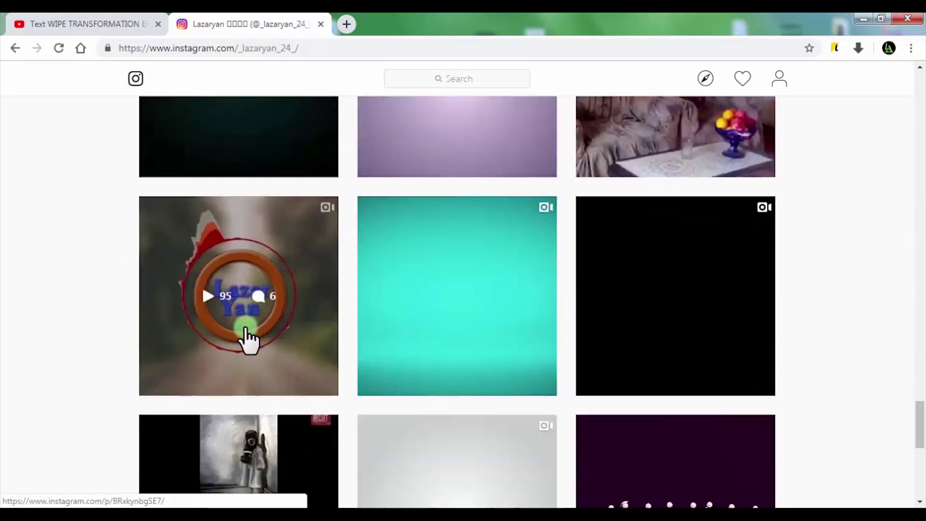
{"action": "scroll", "coordinate": [521, 399], "scroll_direction": "down", "scroll_amount": 5}
{"action": "scroll", "coordinate": [376, 306], "scroll_direction": "up", "scroll_amount": 15}
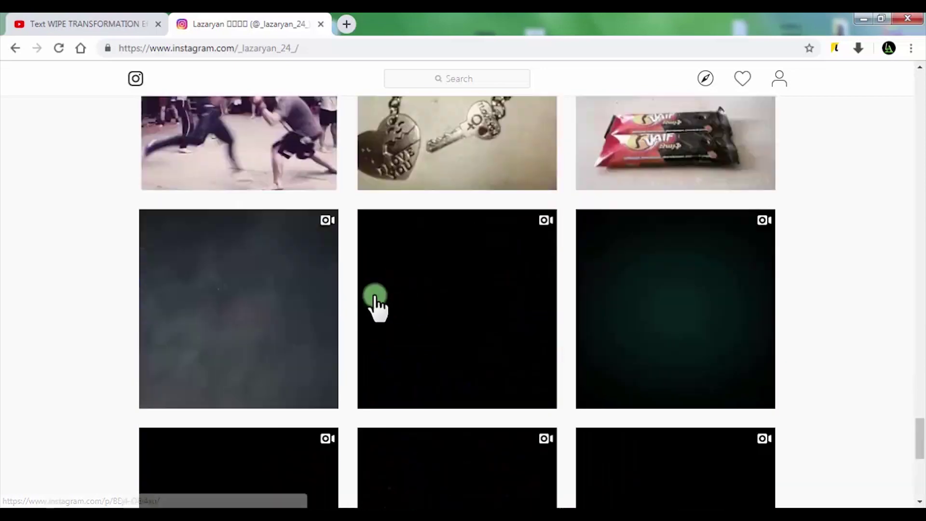
{"action": "scroll", "coordinate": [622, 275], "scroll_direction": "up", "scroll_amount": 20}
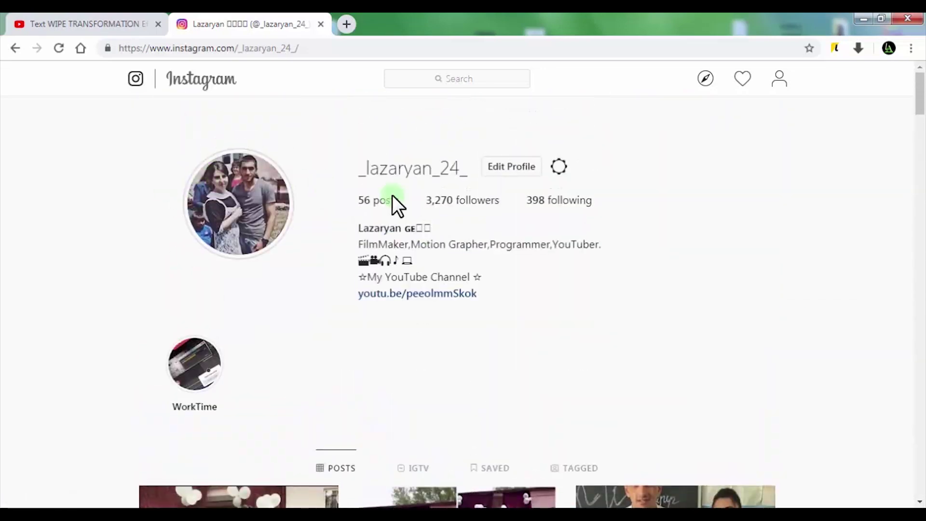
{"action": "left_click_drag", "start_coordinate": [467, 169], "coordinate": [456, 169]}
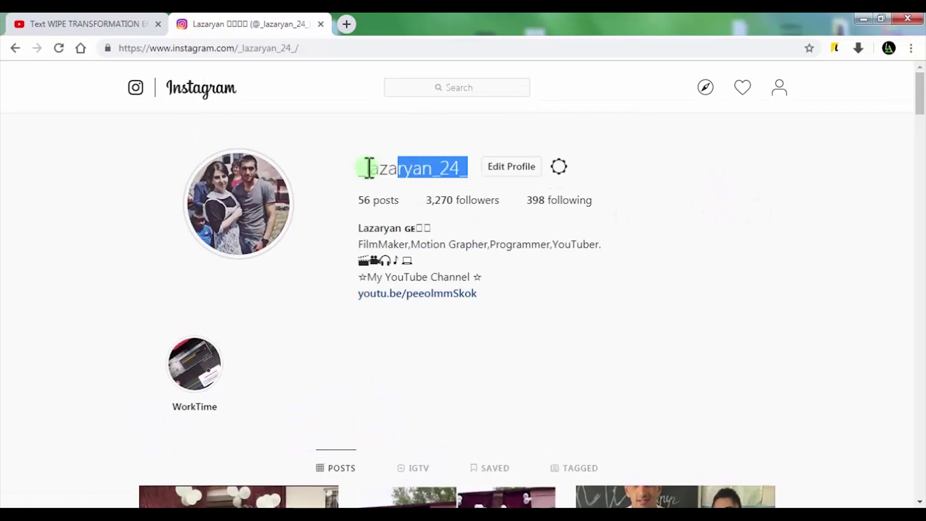
{"action": "left_click", "coordinate": [337, 180]}
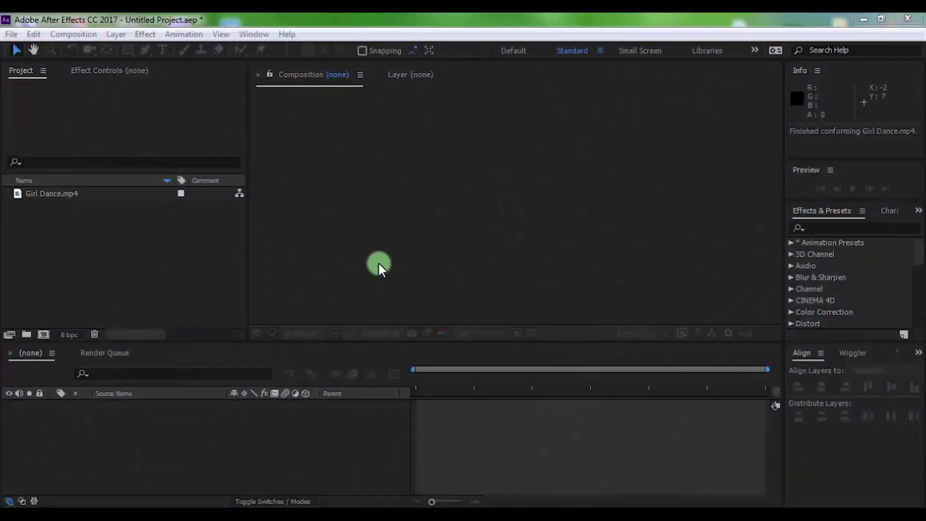
Create a 1920×1080, 30 fps, 0:00:08:00 composition named 'Green Screen Animation'
{"action": "left_click", "coordinate": [44, 334]}
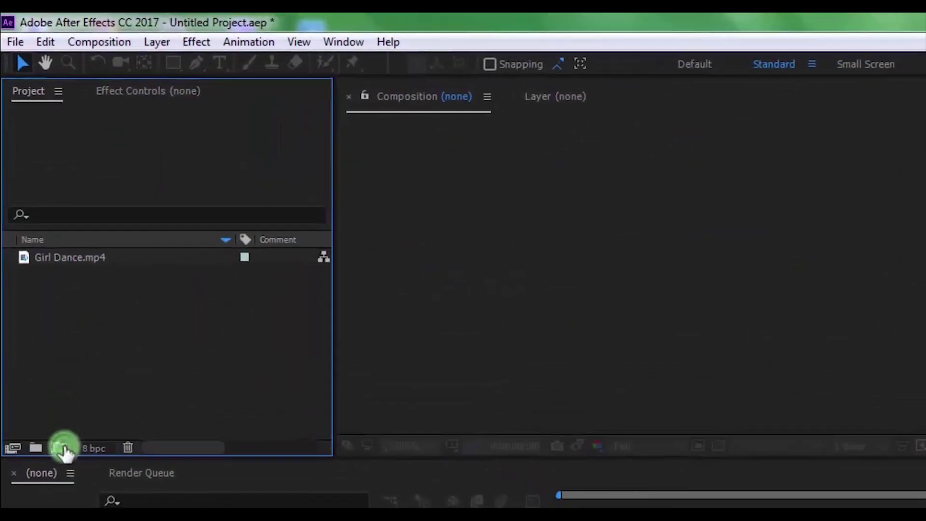
{"action": "type", "text": "Green Screen Animation"}
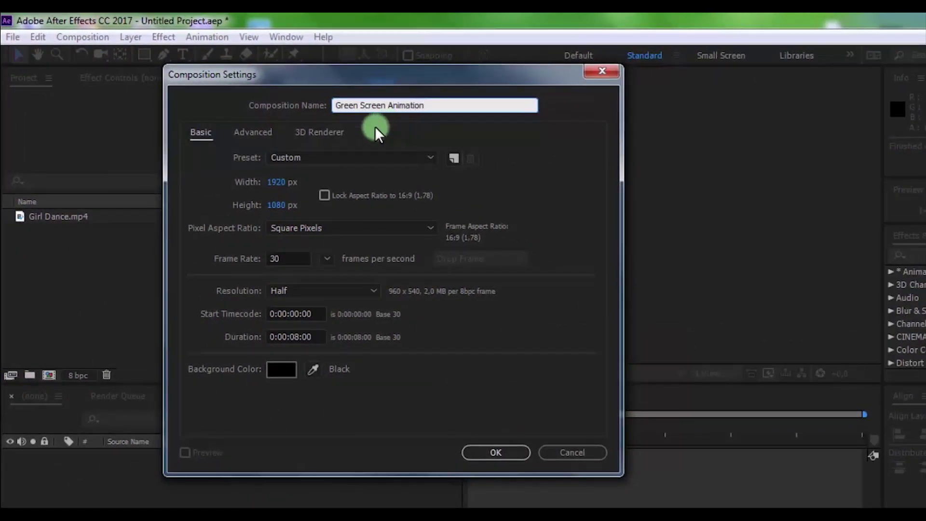
{"action": "left_click", "coordinate": [276, 182]}
{"action": "left_click", "coordinate": [277, 205]}
{"action": "left_click", "coordinate": [287, 259]}
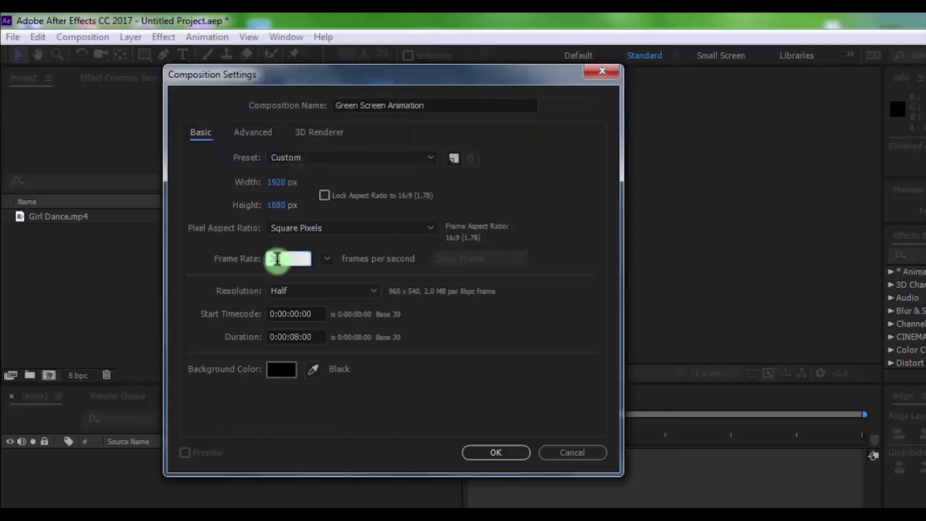
{"action": "left_click", "coordinate": [285, 336]}
{"action": "left_click", "coordinate": [487, 381]}
{"action": "left_click", "coordinate": [507, 452]}
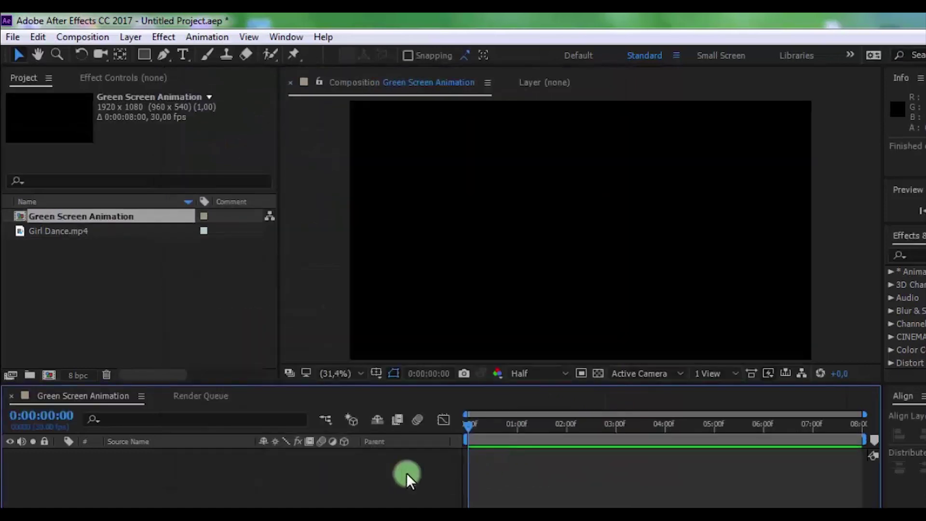
Add Girl Dance.mp4 to the timeline as layer 1 and preview its playback
{"action": "left_click_drag", "start_coordinate": [70, 252], "coordinate": [129, 519]}
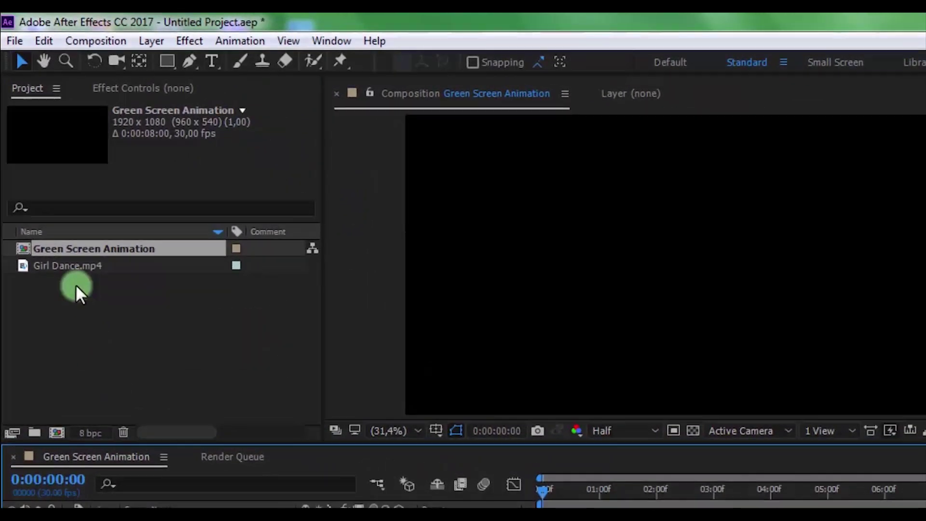
{"action": "left_click_drag", "start_coordinate": [137, 401], "coordinate": [134, 411]}
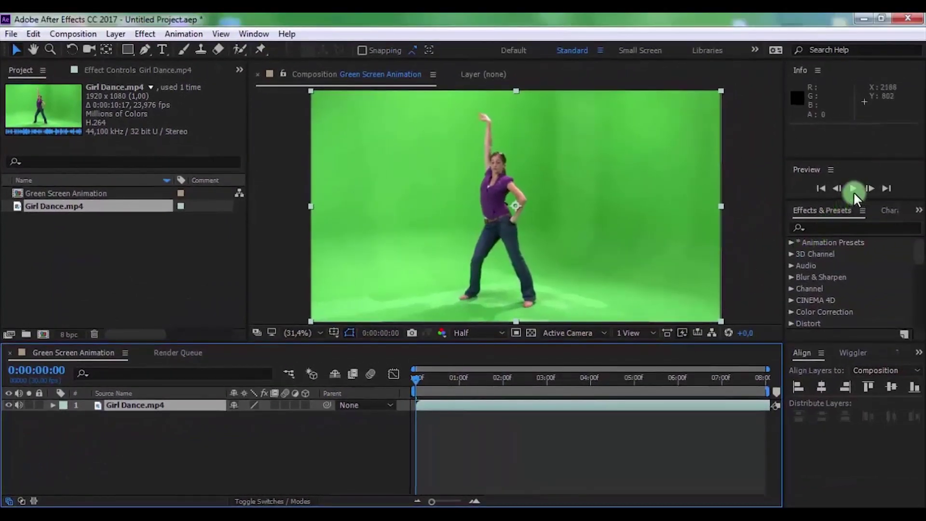
{"action": "left_click", "coordinate": [853, 191]}
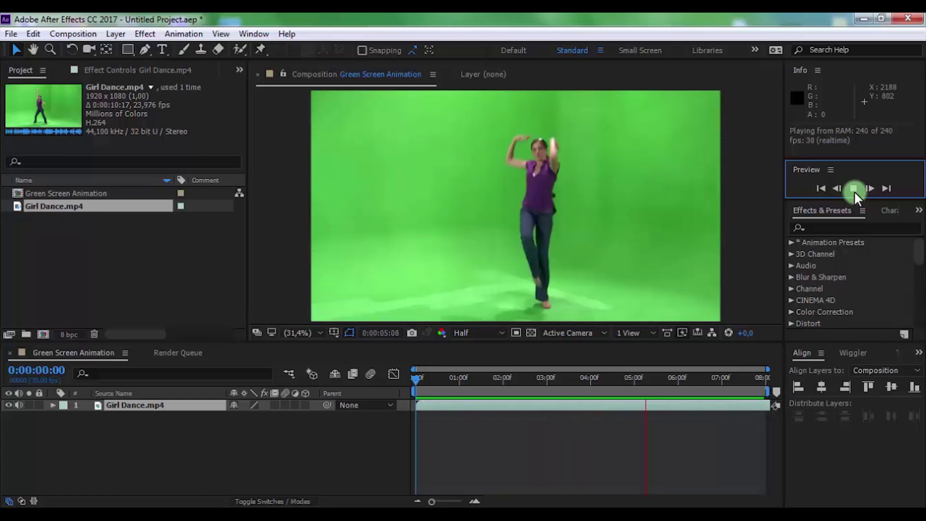
{"action": "left_click", "coordinate": [854, 189]}
Apply Keylight (1.2) to Girl Dance.mp4 and sample the green background as Screen Colour
{"action": "left_click_drag", "start_coordinate": [431, 380], "coordinate": [285, 380]}
{"action": "left_click", "coordinate": [174, 452]}
{"action": "left_click", "coordinate": [152, 404]}
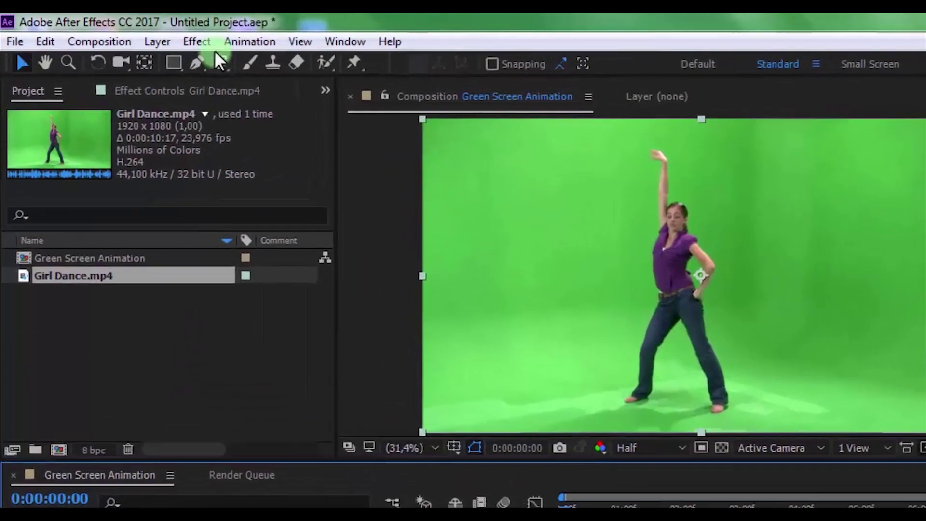
{"action": "left_click", "coordinate": [207, 42]}
{"action": "mouse_move", "coordinate": [351, 322]}
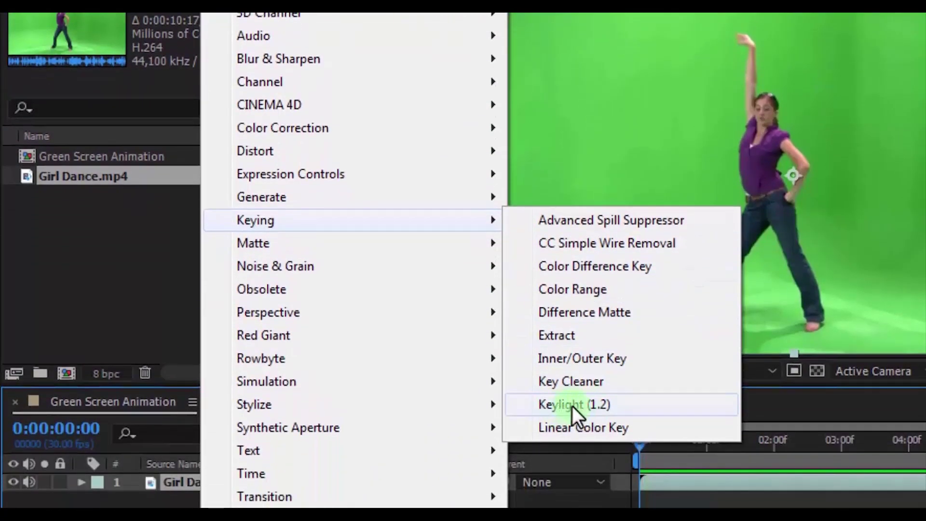
{"action": "left_click", "coordinate": [572, 406]}
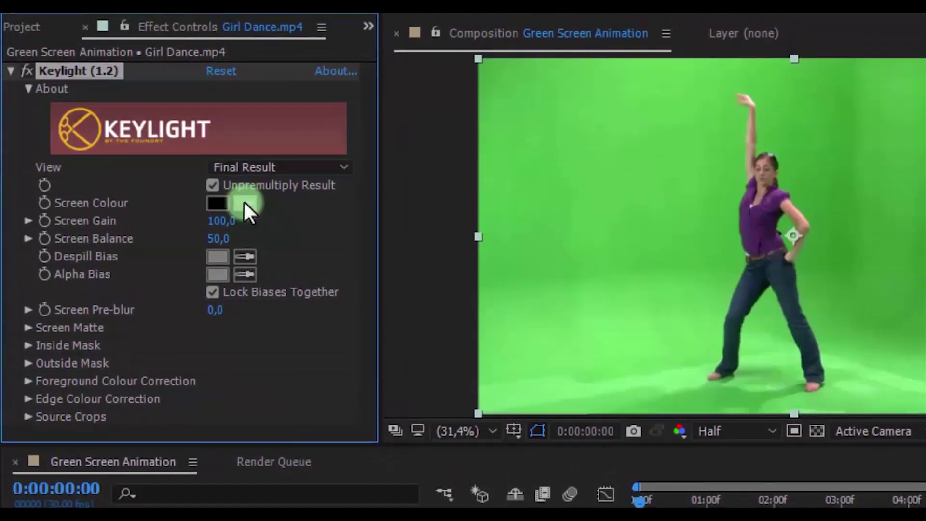
{"action": "left_click", "coordinate": [244, 200]}
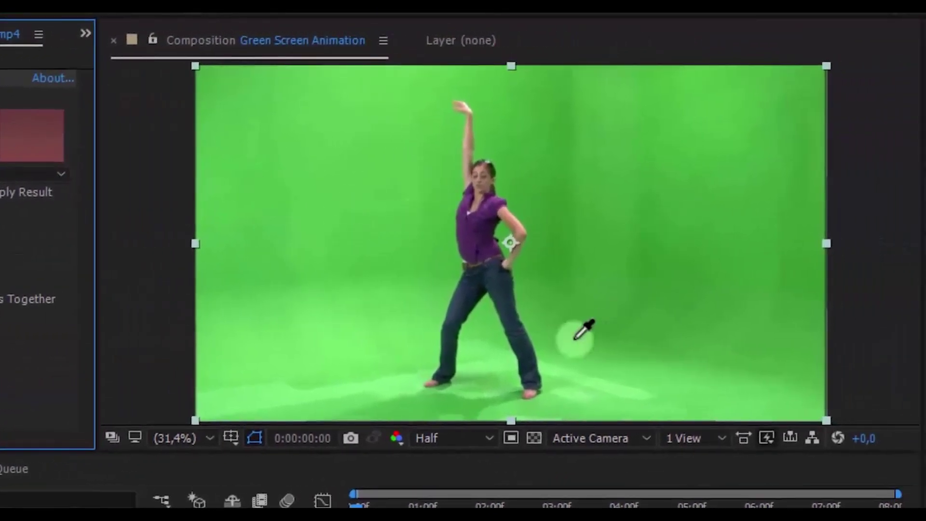
{"action": "left_click", "coordinate": [440, 226]}
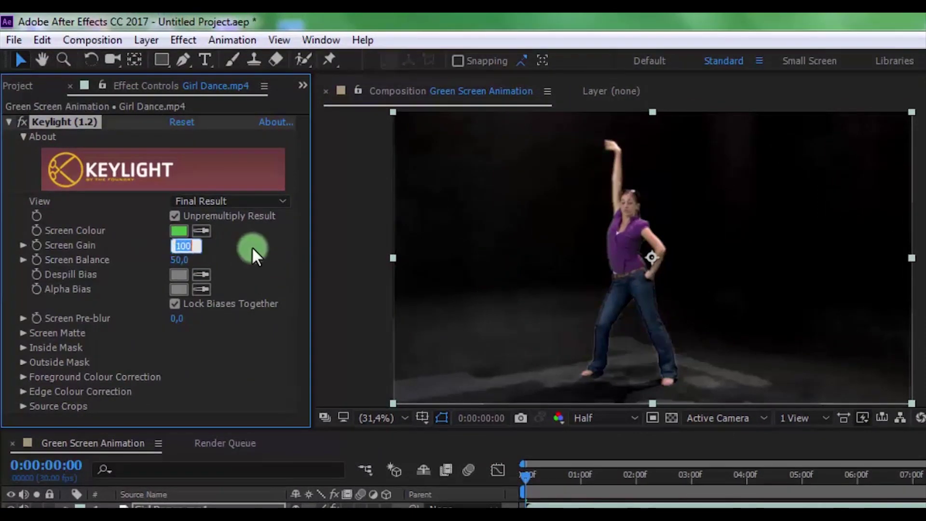
Set Screen Gain 110, Clip Black 35, Clip White 65 and Screen Shrink/Grow -1
{"action": "type", "text": "110"}
{"action": "key", "text": "Return"}
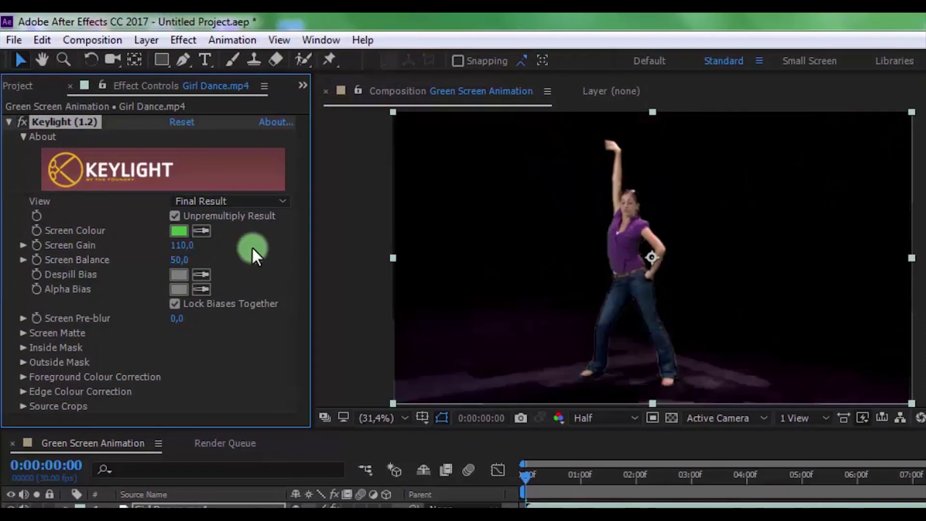
{"action": "left_click", "coordinate": [20, 332]}
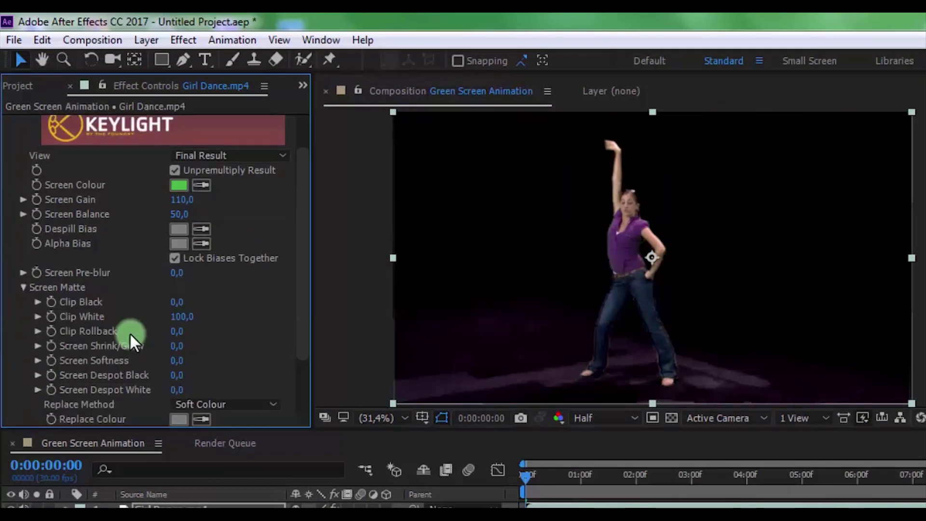
{"action": "type", "text": "35"}
{"action": "key", "text": "Return"}
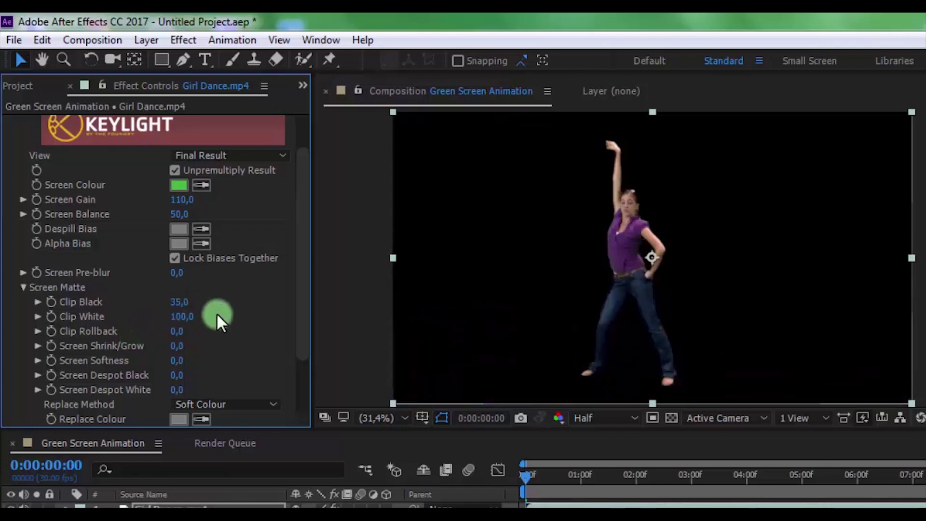
{"action": "type", "text": "65"}
{"action": "key", "text": "Return"}
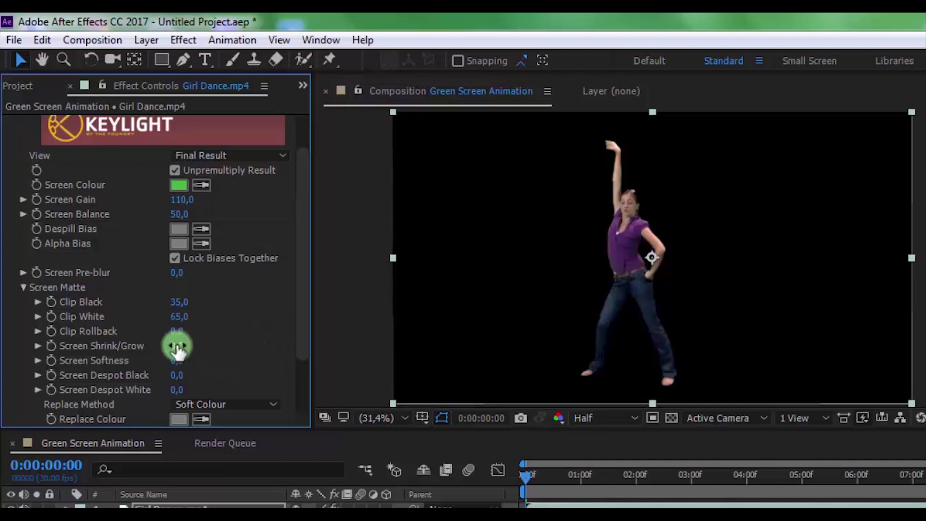
{"action": "type", "text": "-1"}
{"action": "key", "text": "Return"}
{"action": "left_click", "coordinate": [503, 481]}
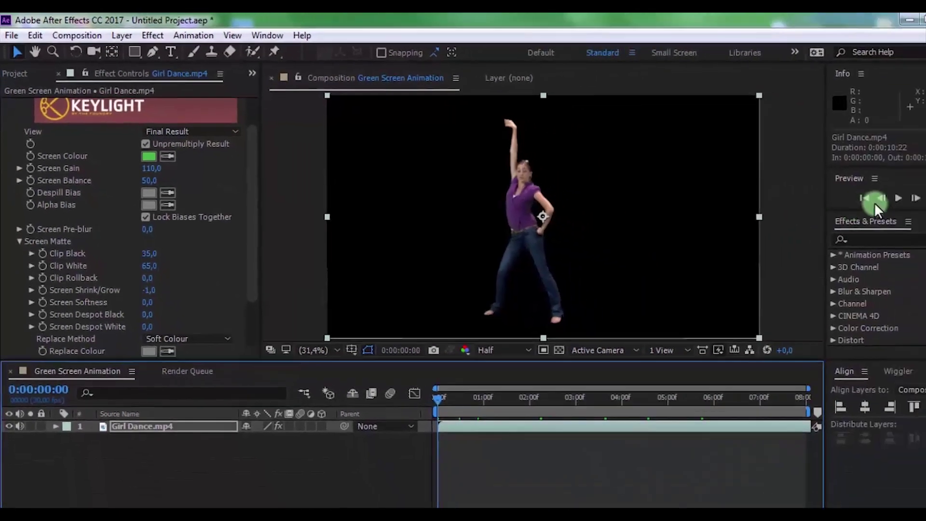
Preview the keyed dancer clip and scrub the playhead back to check the key
{"action": "left_click", "coordinate": [853, 189]}
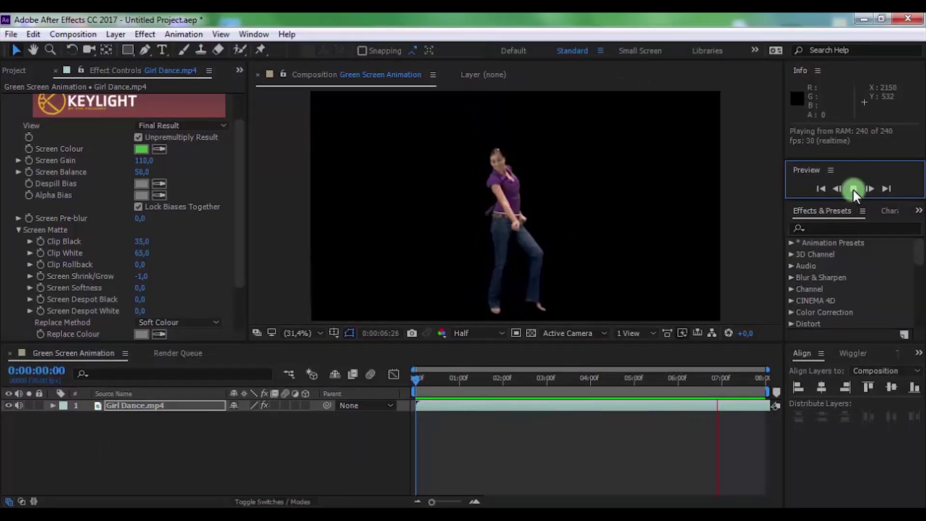
{"action": "left_click", "coordinate": [852, 189]}
{"action": "left_click", "coordinate": [562, 317]}
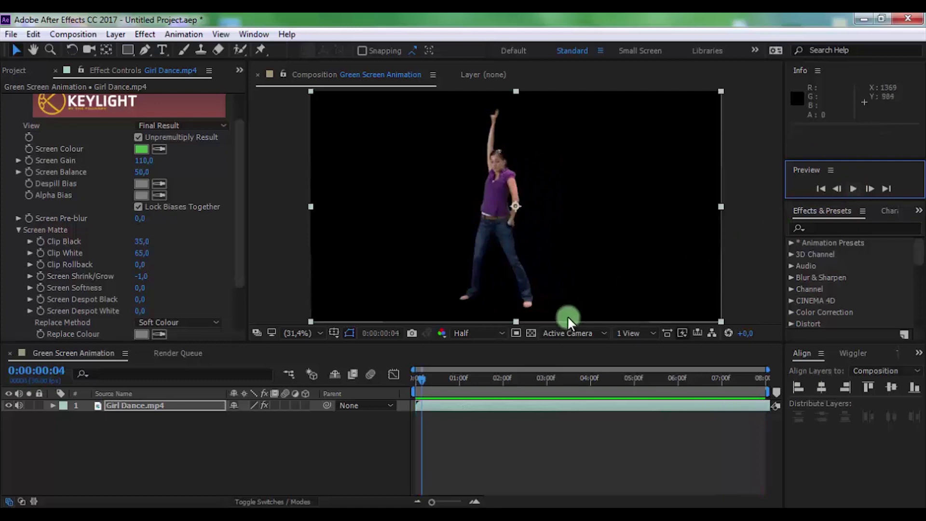
{"action": "left_click_drag", "start_coordinate": [422, 376], "coordinate": [369, 392]}
{"action": "left_click", "coordinate": [137, 407]}
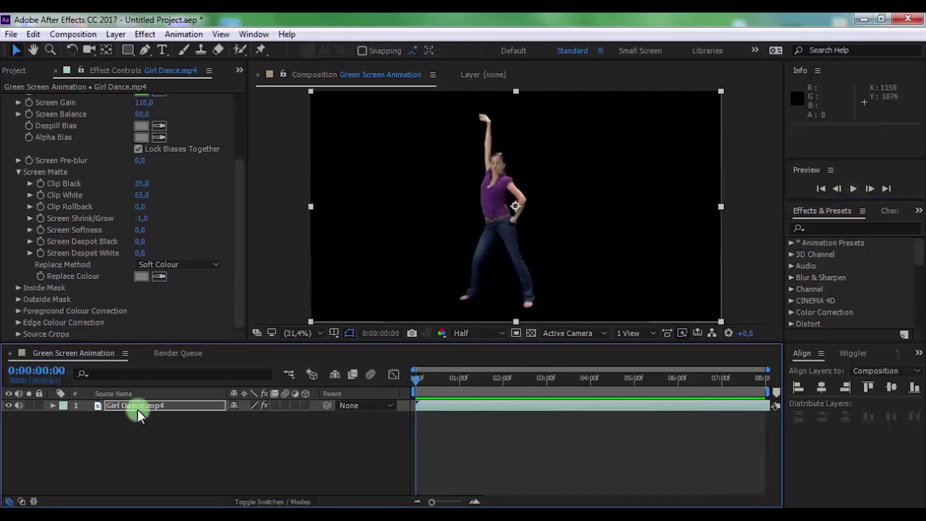
{"action": "left_click", "coordinate": [146, 34]}
Add Levels to Girl Dance.mp4 and drag Output White down to 0
{"action": "mouse_move", "coordinate": [290, 174]}
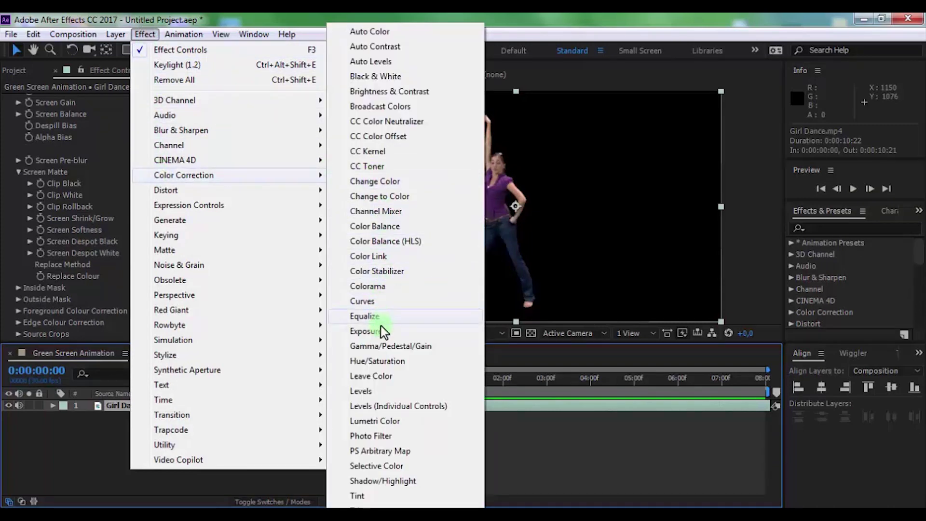
{"action": "left_click", "coordinate": [361, 391]}
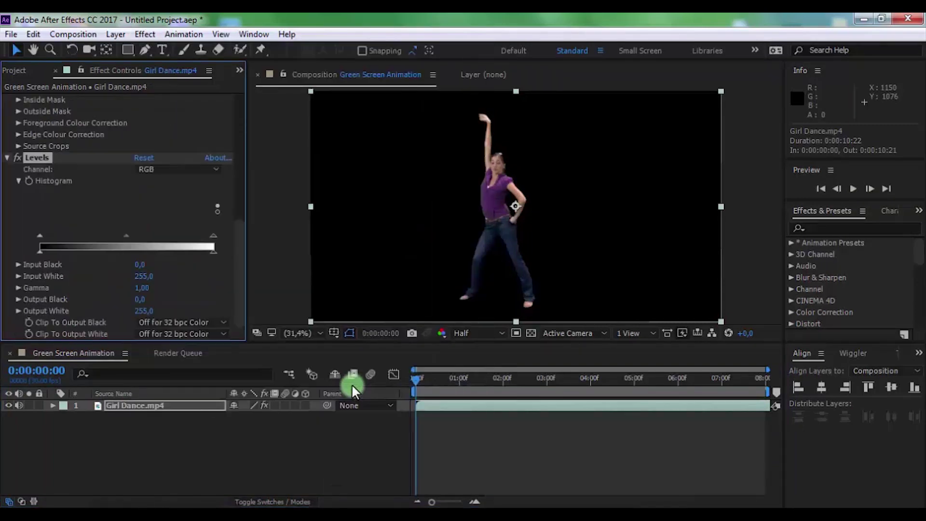
{"action": "left_click_drag", "start_coordinate": [210, 251], "coordinate": [22, 253]}
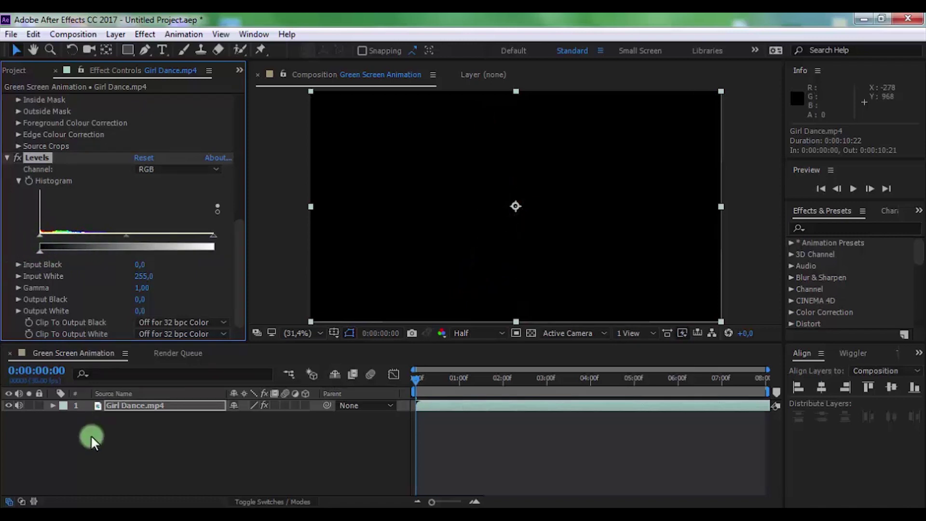
{"action": "left_click", "coordinate": [125, 446]}
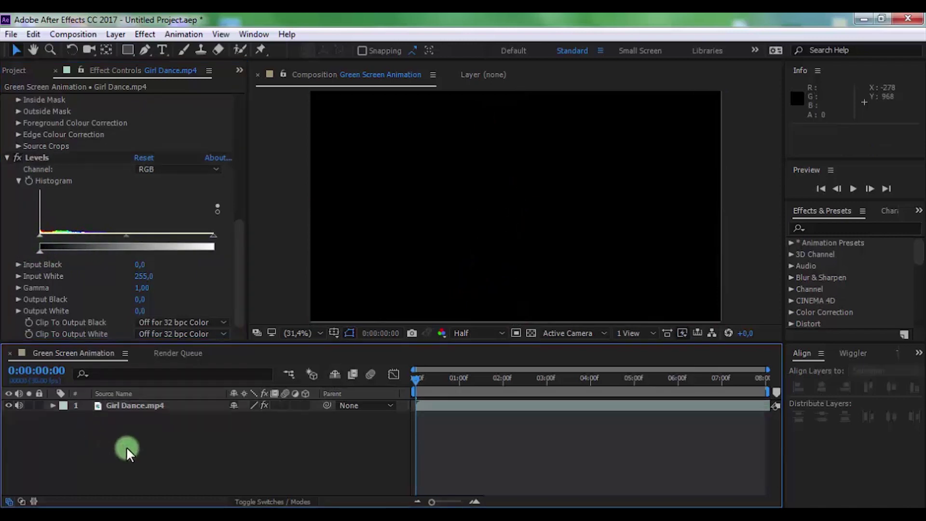
Add an Outer Glow layer style to the Girl Dance.mp4 layer
{"action": "left_click", "coordinate": [133, 409]}
{"action": "right_click", "coordinate": [134, 405]}
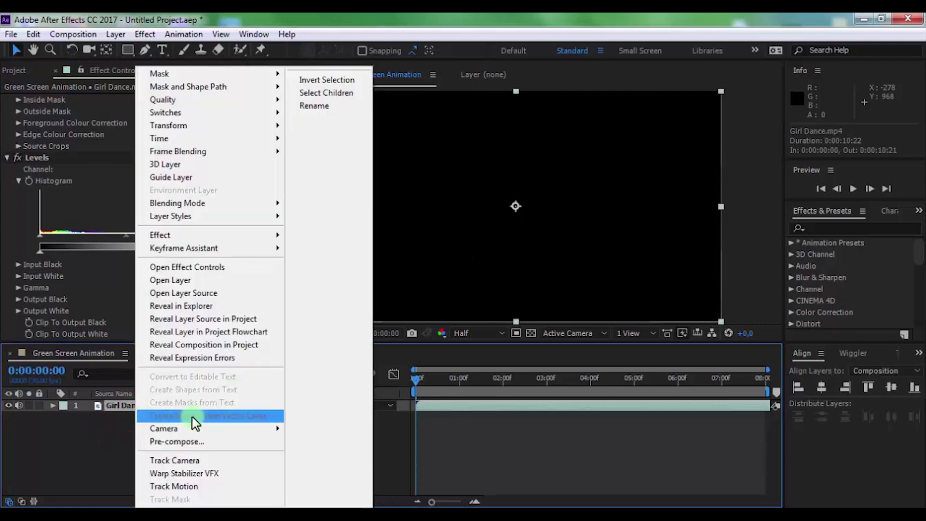
{"action": "mouse_move", "coordinate": [207, 218]}
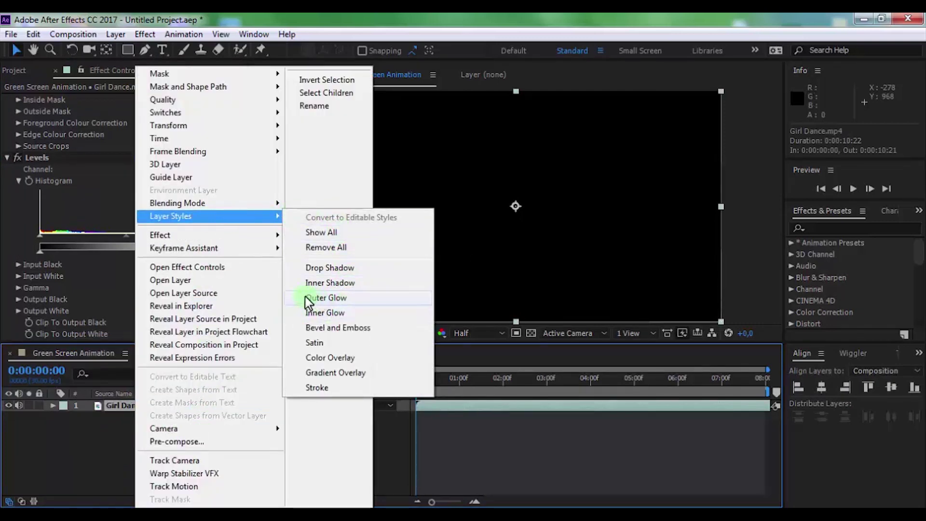
{"action": "left_click", "coordinate": [335, 299]}
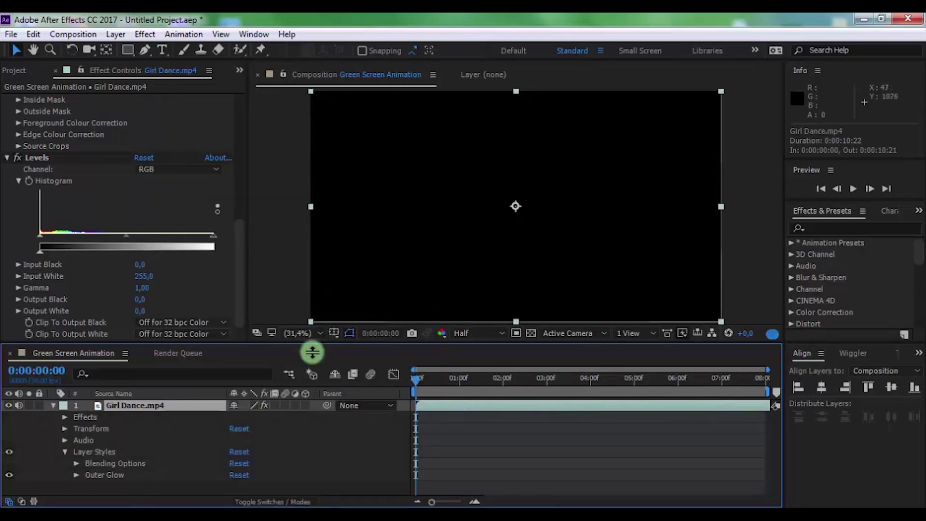
{"action": "left_click", "coordinate": [298, 447]}
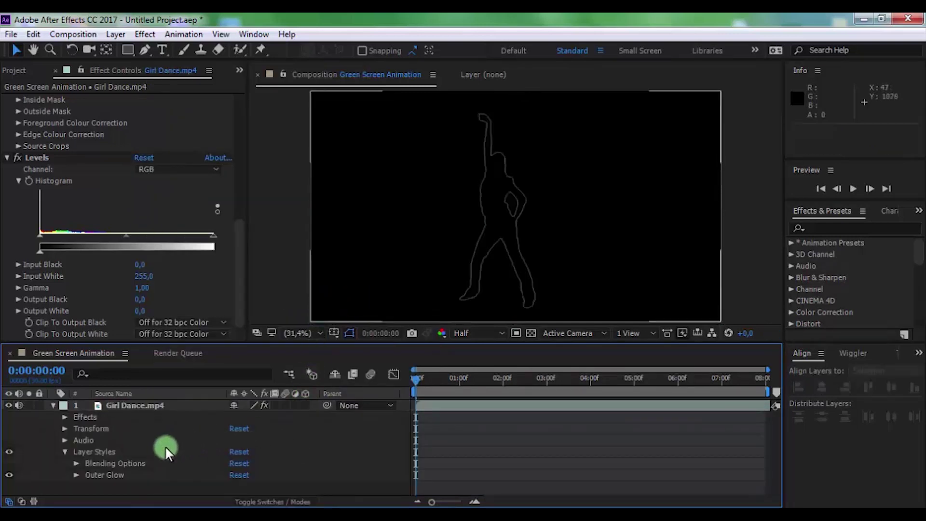
Set the Outer Glow opacity to 85%
{"action": "left_click", "coordinate": [75, 475]}
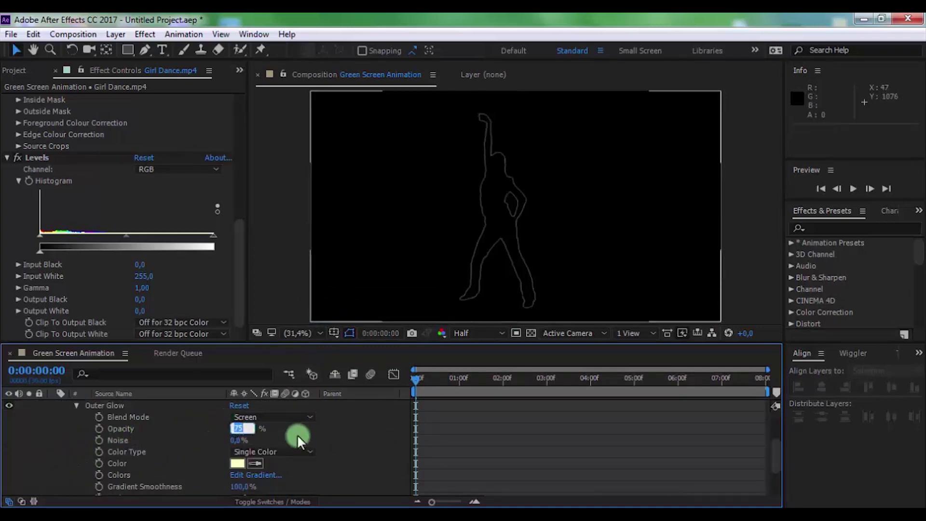
{"action": "type", "text": "85"}
{"action": "key", "text": "Return"}
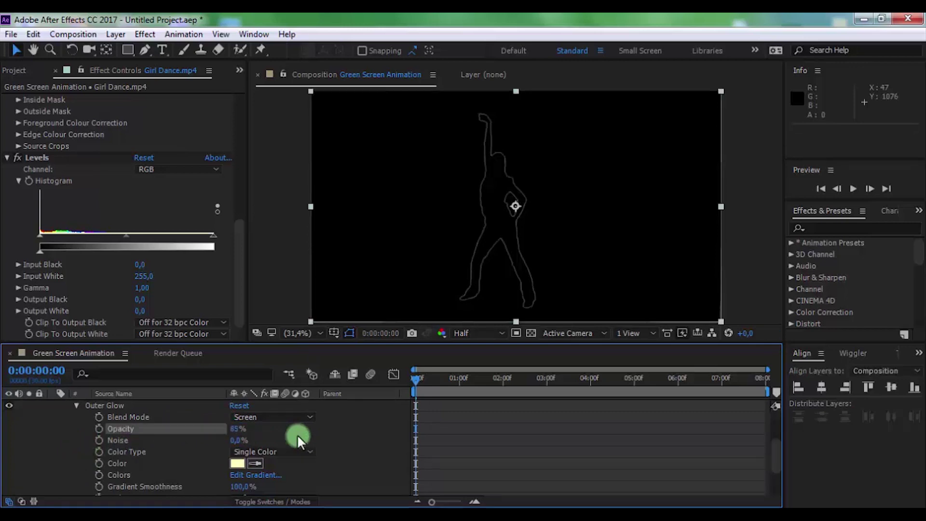
{"action": "left_click", "coordinate": [380, 429]}
{"action": "scroll", "coordinate": [290, 441], "scroll_direction": "down", "scroll_amount": 3}
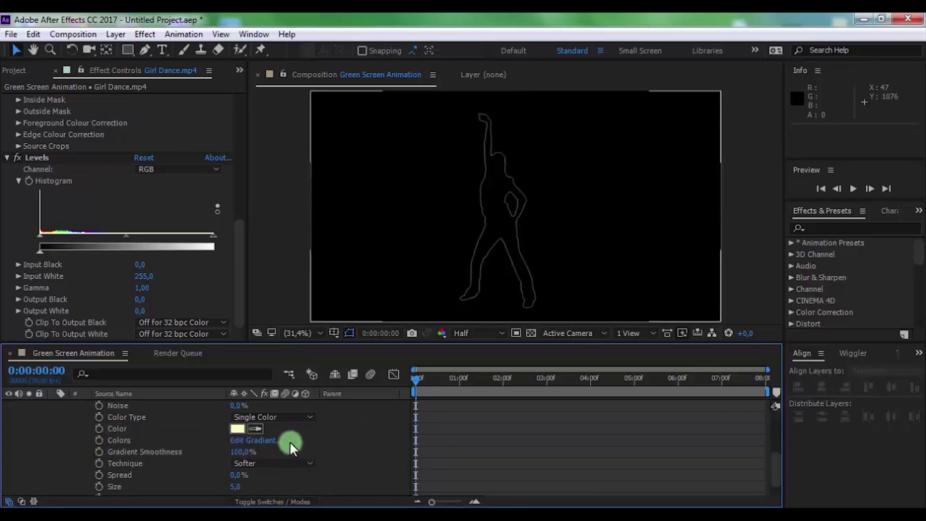
Change the Outer Glow colour to magenta E328FF
{"action": "left_click", "coordinate": [237, 429]}
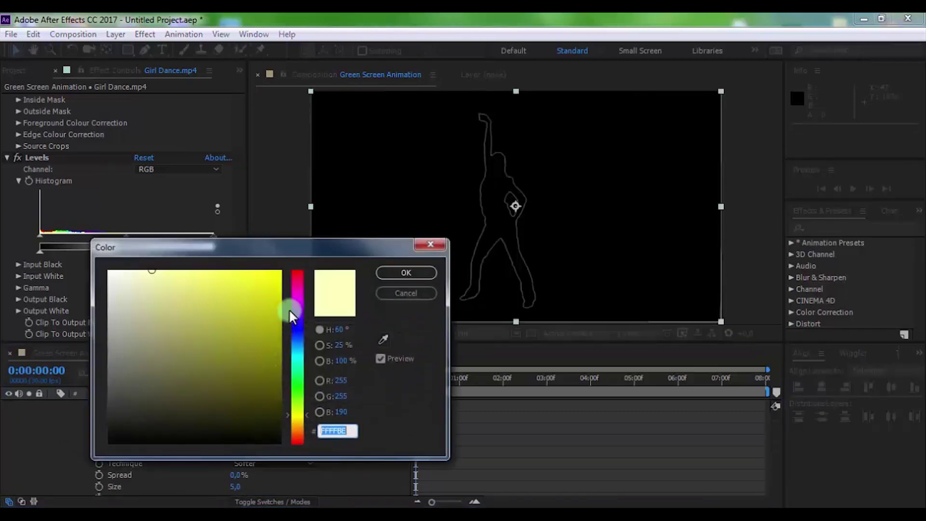
{"action": "left_click", "coordinate": [294, 302]}
{"action": "left_click", "coordinate": [253, 269]}
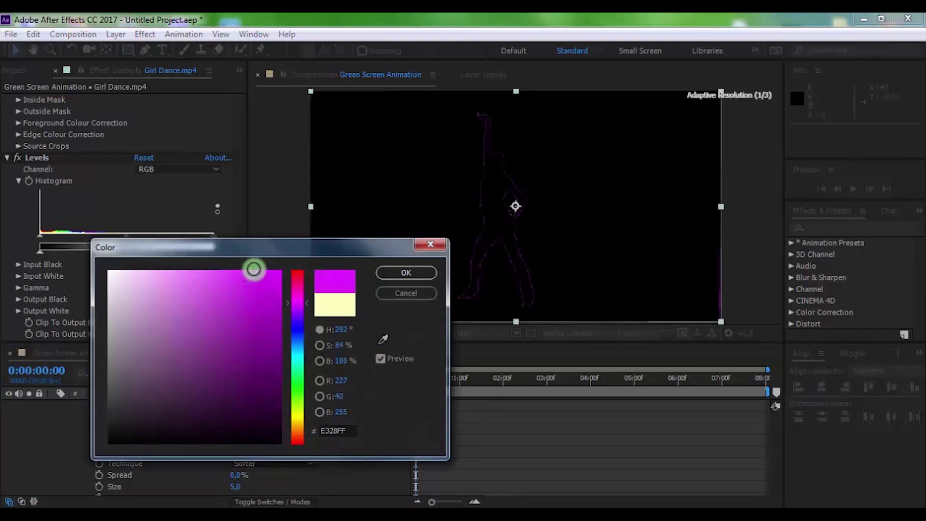
{"action": "left_click", "coordinate": [395, 272]}
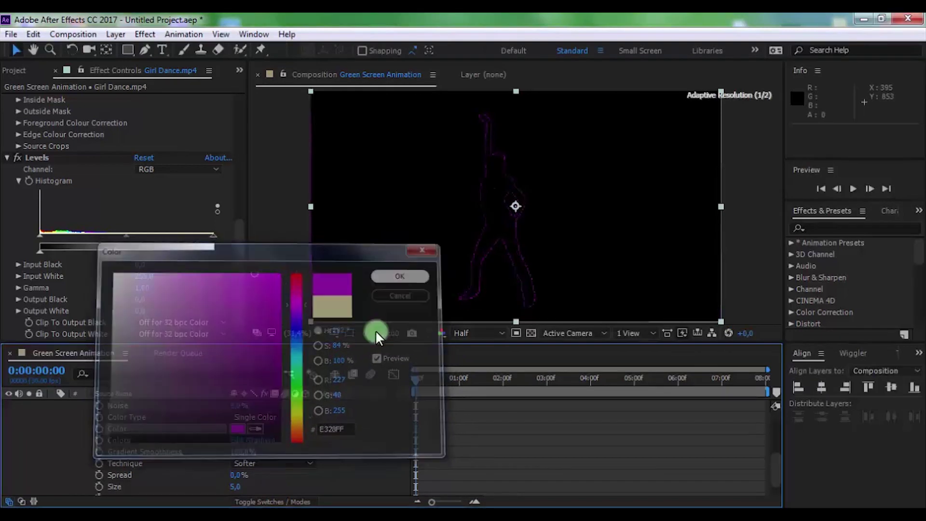
{"action": "left_click", "coordinate": [340, 445]}
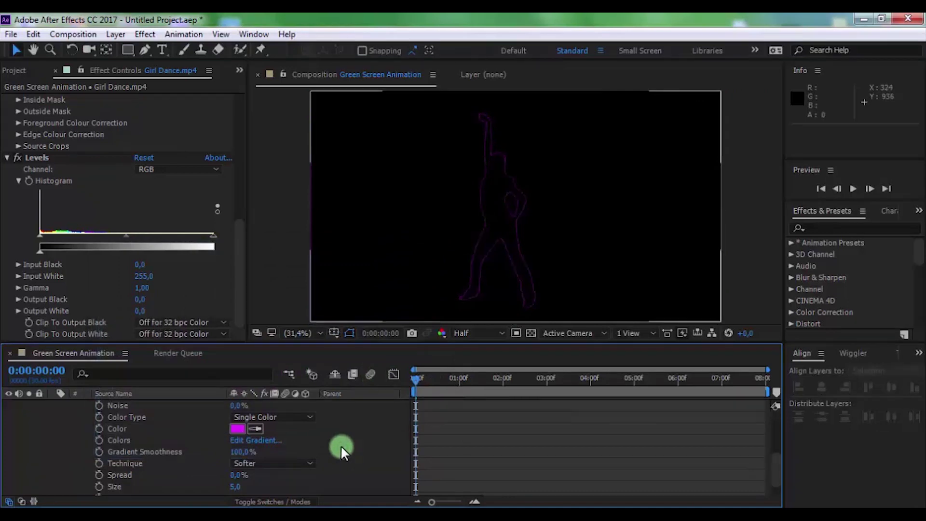
Set the Outer Glow size to 15 and collapse the layer's properties
{"action": "scroll", "coordinate": [340, 445], "scroll_direction": "down", "scroll_amount": 2}
{"action": "left_click", "coordinate": [251, 454]}
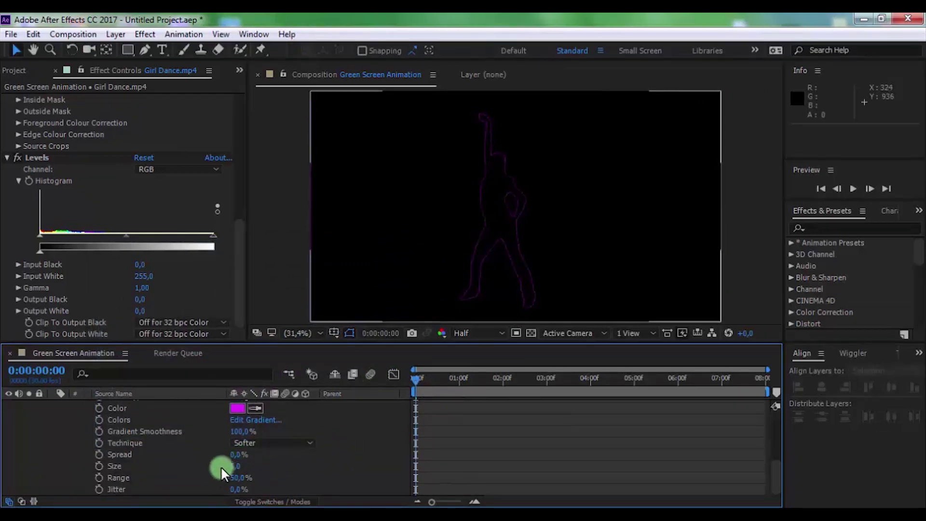
{"action": "type", "text": "15"}
{"action": "key", "text": "Return"}
{"action": "left_click", "coordinate": [289, 454]}
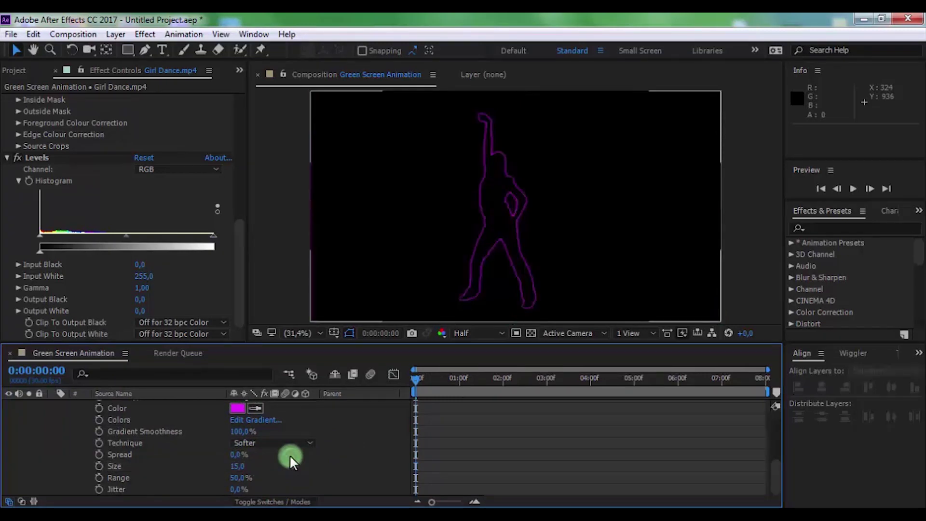
{"action": "scroll", "coordinate": [289, 454], "scroll_direction": "up", "scroll_amount": 1}
{"action": "scroll", "coordinate": [245, 457], "scroll_direction": "up", "scroll_amount": 3}
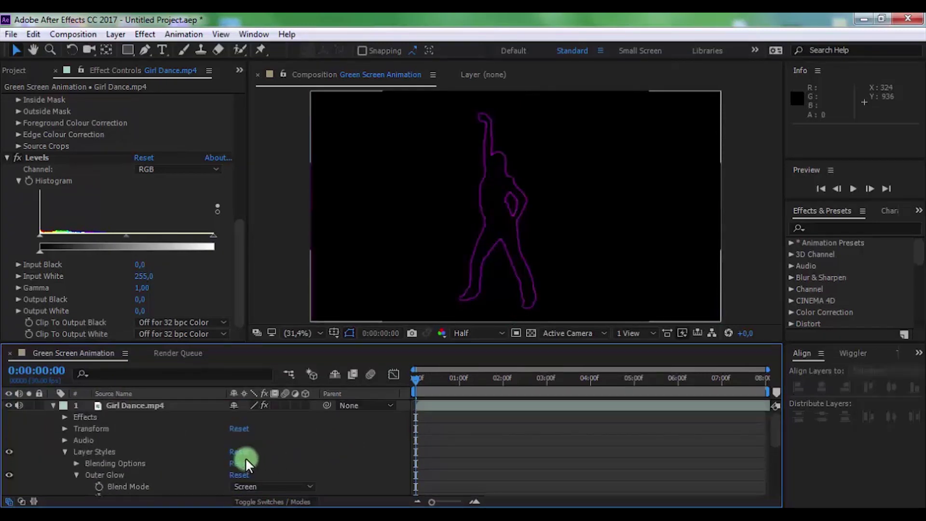
{"action": "left_click", "coordinate": [54, 406]}
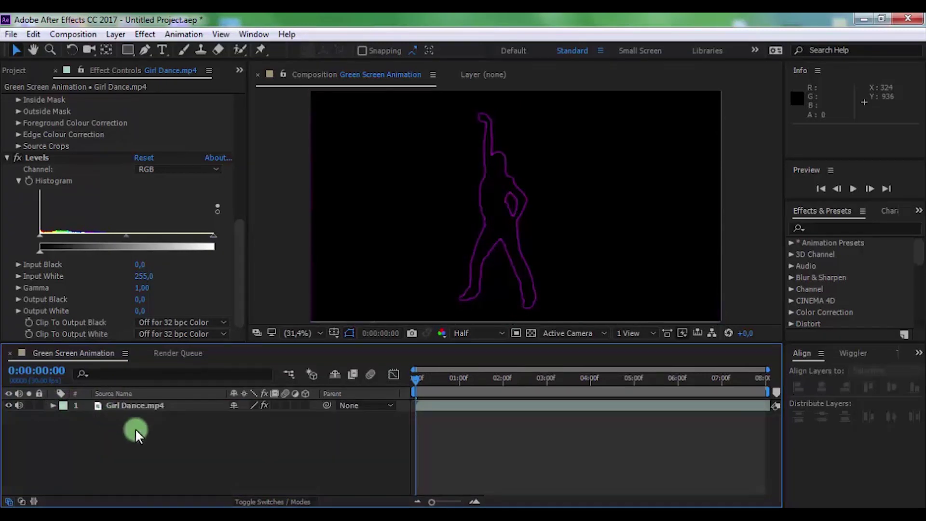
Apply a Stylize > Glow to the Girl Dance.mp4 layer with Glow Radius 13 and Intensity 1.1
{"action": "left_click", "coordinate": [134, 405]}
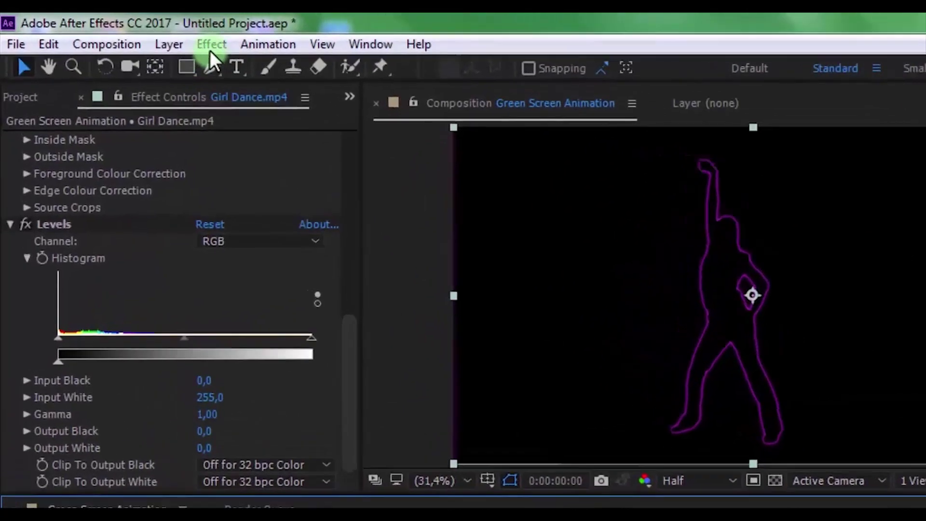
{"action": "left_click", "coordinate": [145, 34]}
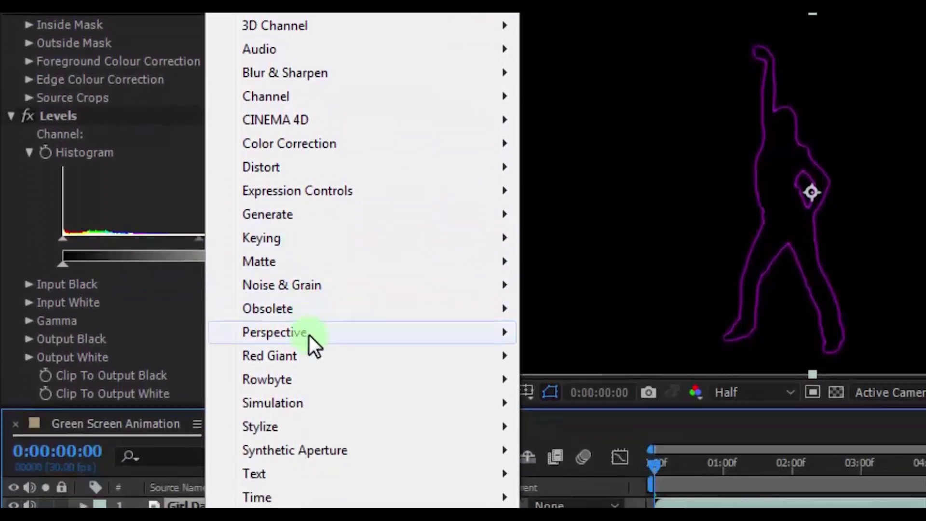
{"action": "mouse_move", "coordinate": [303, 328]}
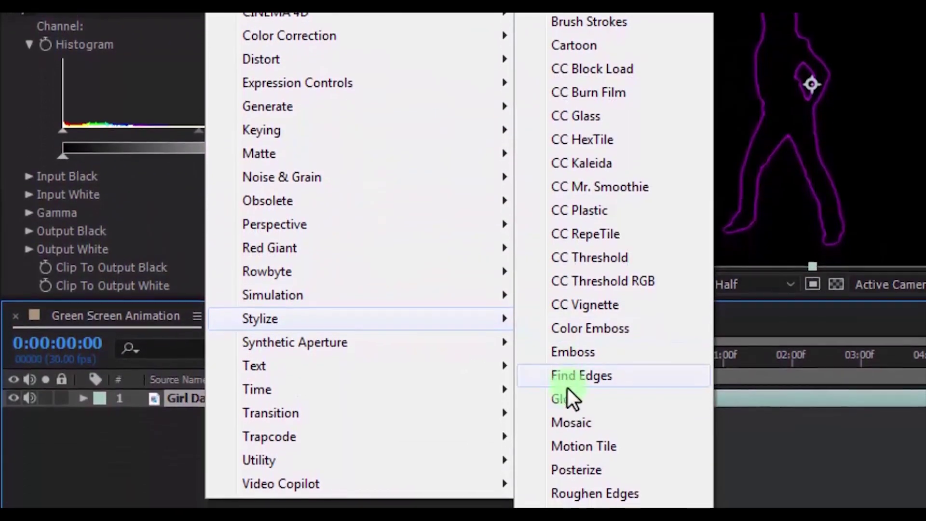
{"action": "left_click", "coordinate": [569, 408]}
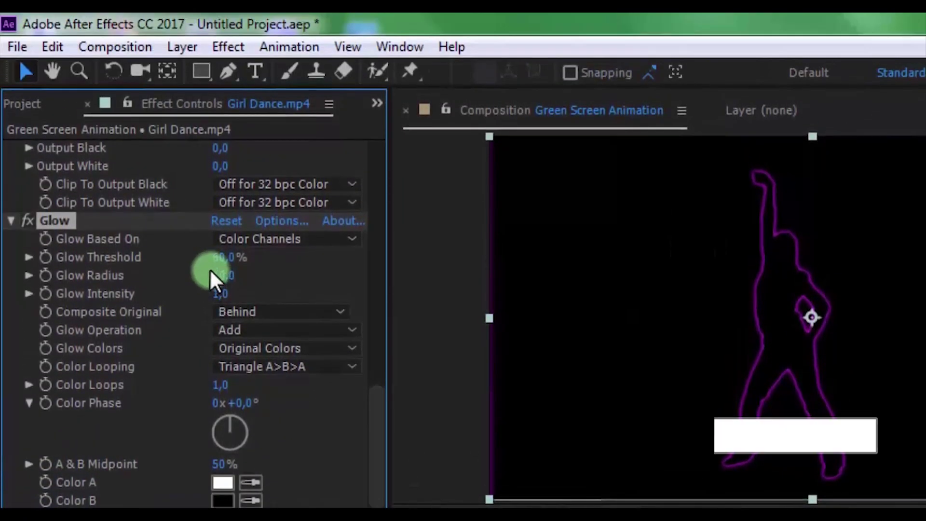
{"action": "left_click_drag", "start_coordinate": [210, 271], "coordinate": [234, 296]}
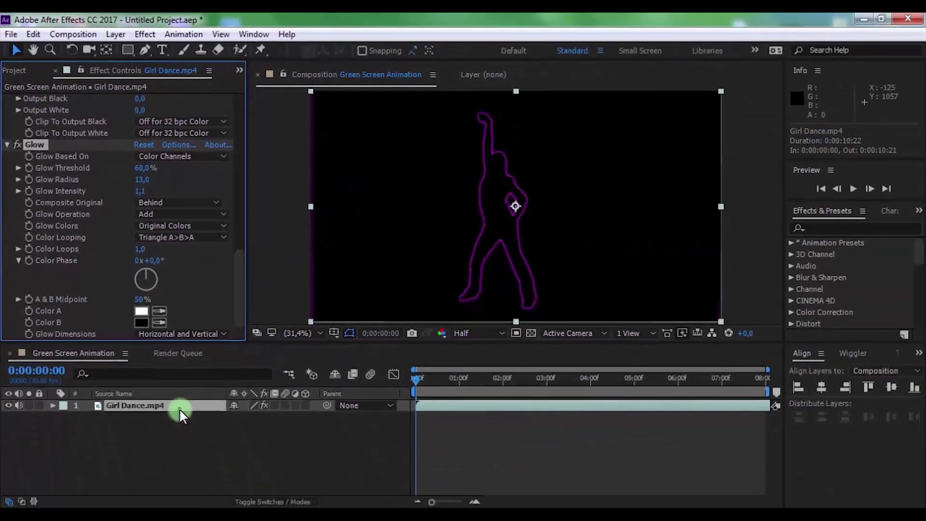
Set the Girl Dance.mp4 layer's Scale to 102%
{"action": "key", "text": "s"}
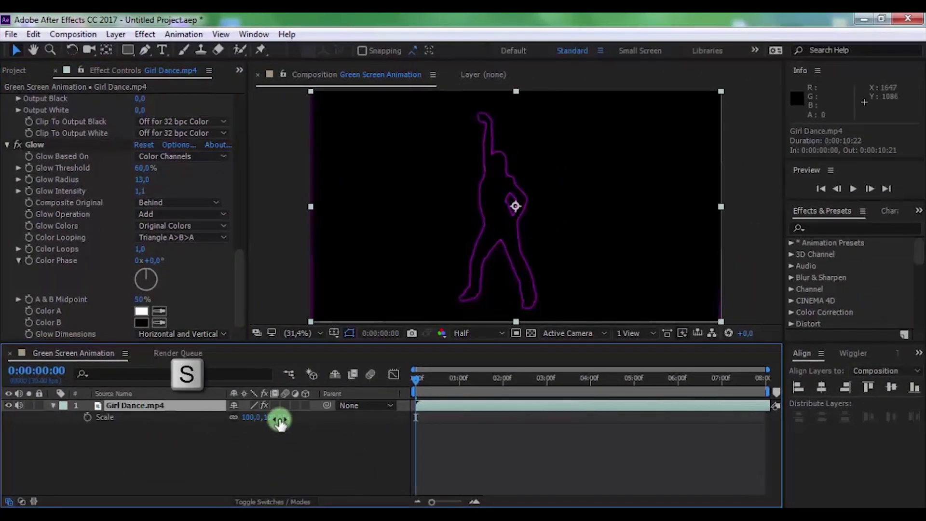
{"action": "left_click", "coordinate": [277, 416]}
{"action": "type", "text": "102"}
{"action": "key", "text": "Return"}
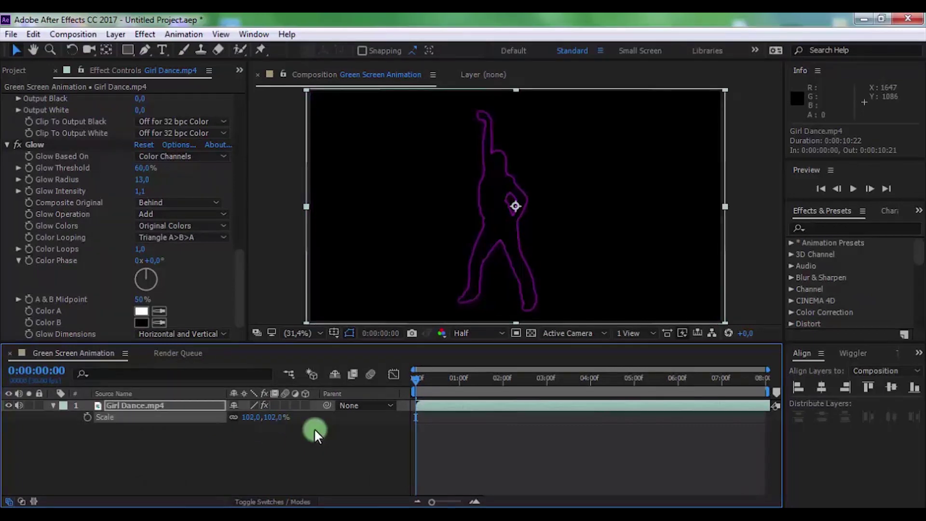
{"action": "left_click", "coordinate": [330, 432]}
Toggle the transparency grid and scrub from 02:24 to preview the outline
{"action": "left_click", "coordinate": [530, 386]}
{"action": "left_click", "coordinate": [531, 333]}
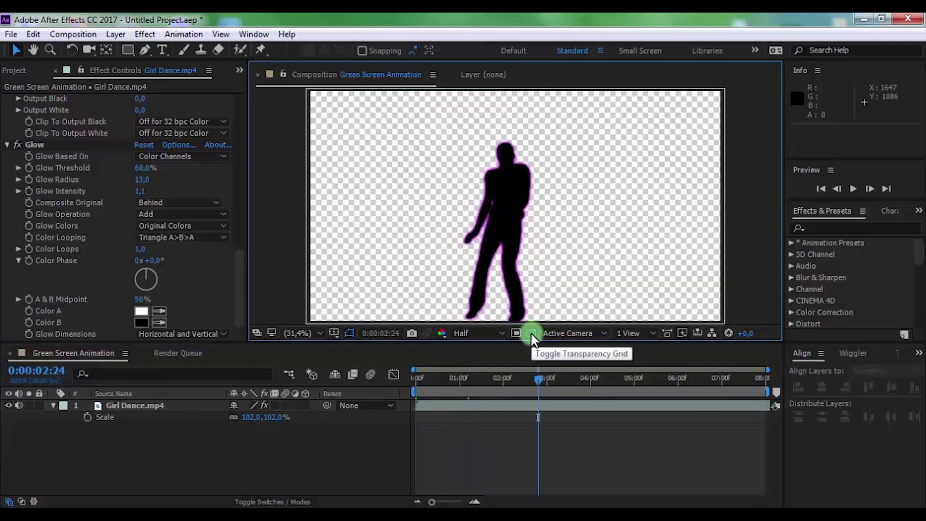
{"action": "left_click", "coordinate": [531, 333]}
{"action": "left_click", "coordinate": [531, 333]}
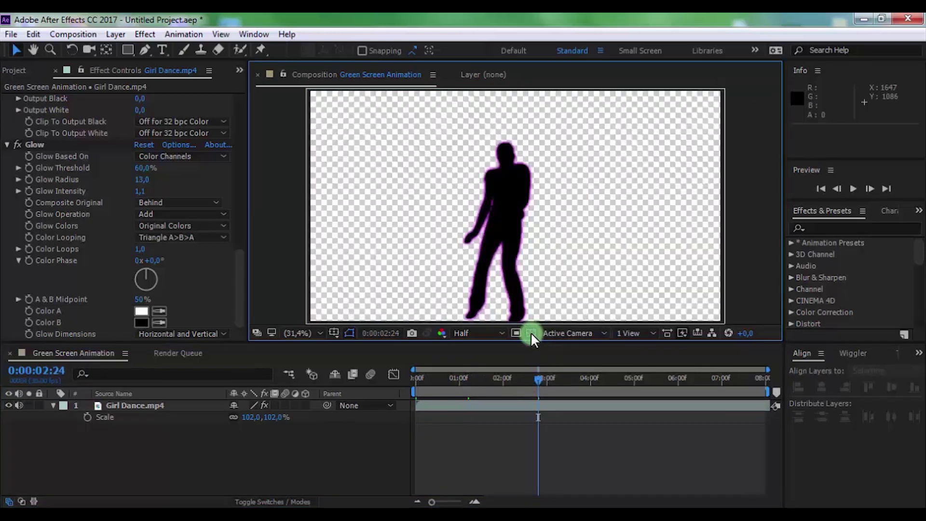
{"action": "left_click", "coordinate": [531, 332]}
{"action": "left_click_drag", "start_coordinate": [538, 380], "coordinate": [724, 384]}
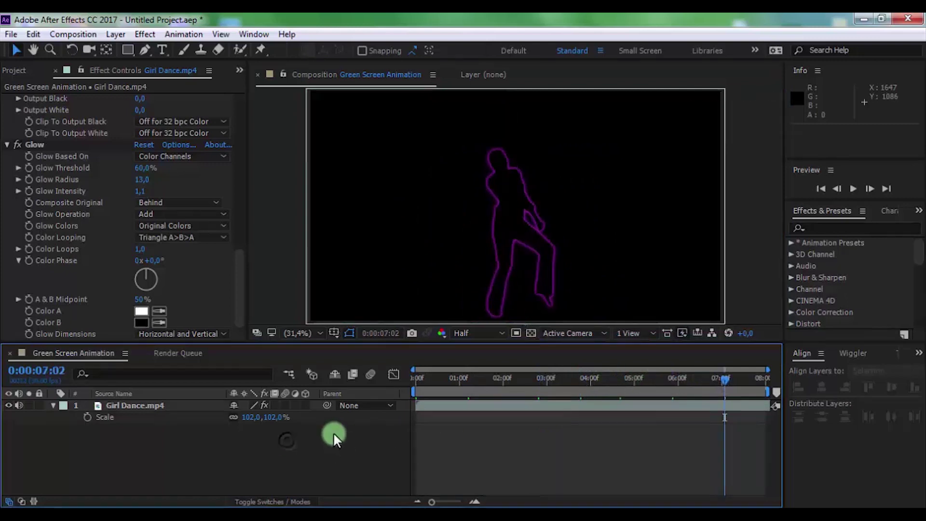
{"action": "left_click", "coordinate": [53, 405]}
{"action": "left_click", "coordinate": [146, 405]}
Pre-compose the Girl Dance.mp4 layer into a new composition named 'Light'
{"action": "right_click", "coordinate": [145, 404]}
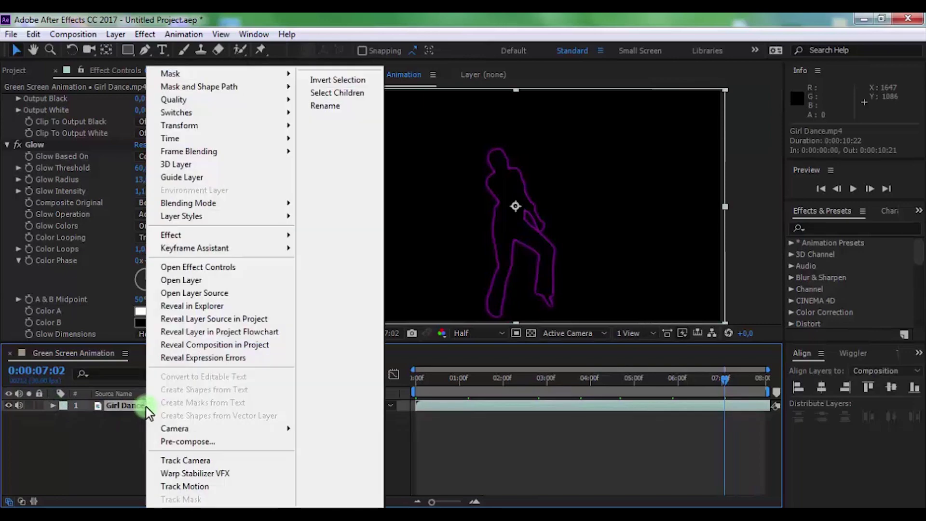
{"action": "left_click", "coordinate": [175, 438]}
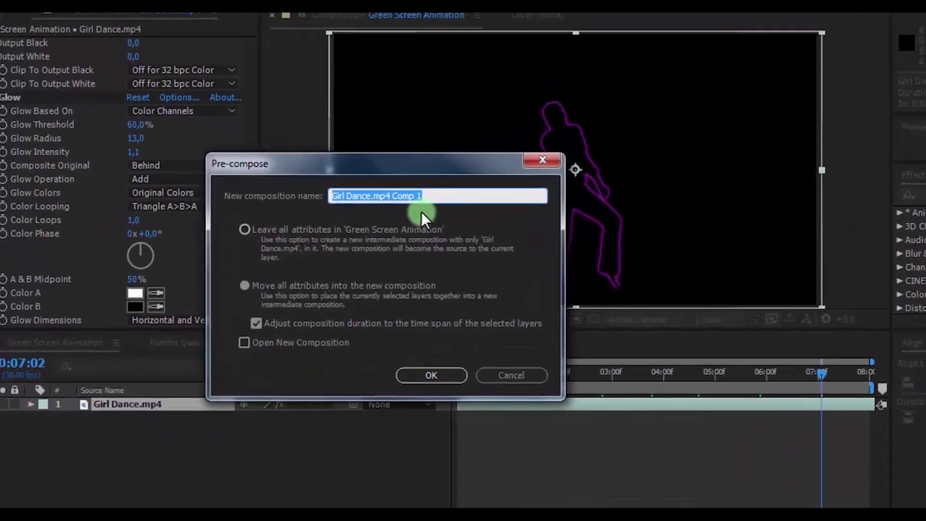
{"action": "type", "text": "Light"}
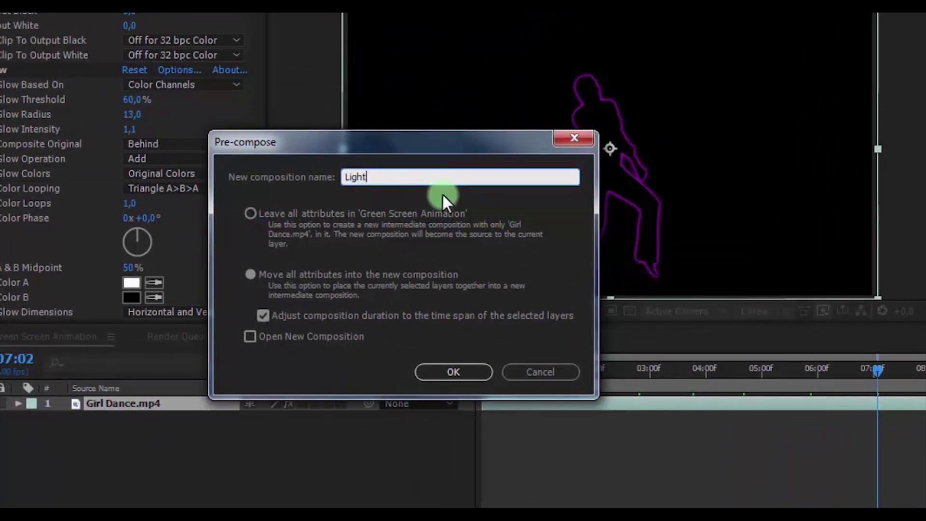
{"action": "left_click", "coordinate": [456, 372]}
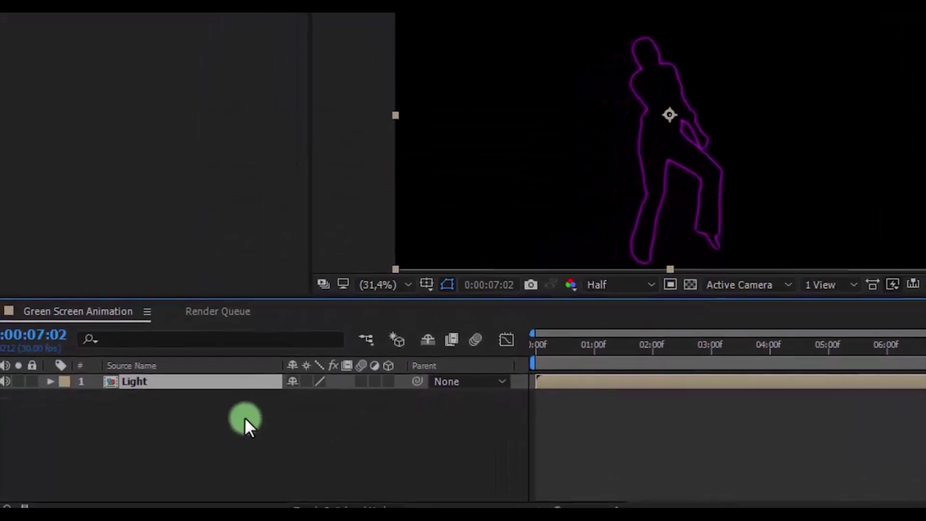
Add a Glow to the Light layer with Threshold 65%, Radius 15 and Intensity 1.0
{"action": "left_click", "coordinate": [185, 378]}
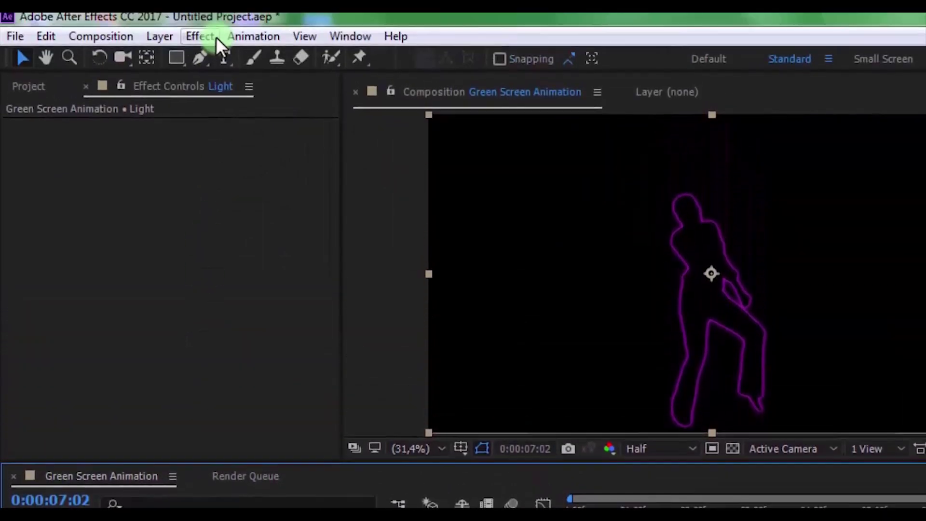
{"action": "left_click", "coordinate": [212, 36]}
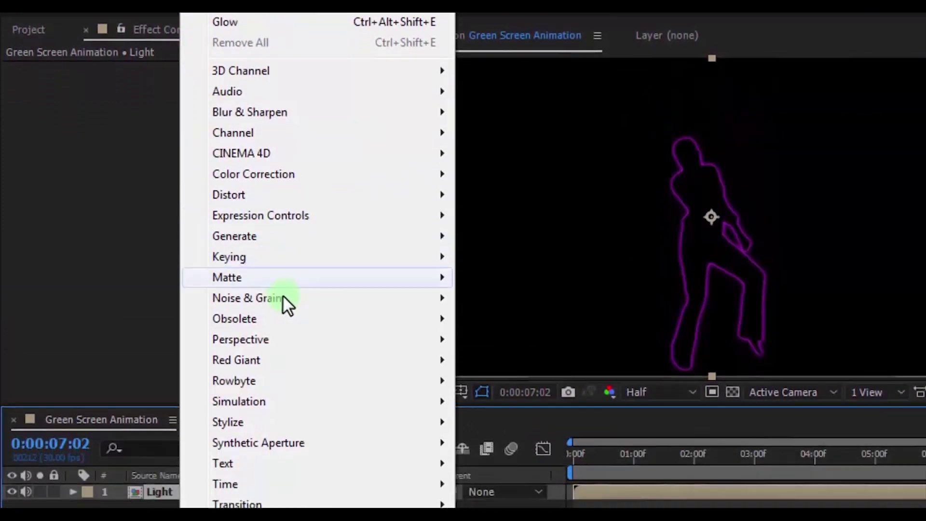
{"action": "mouse_move", "coordinate": [398, 327]}
{"action": "left_click", "coordinate": [513, 396]}
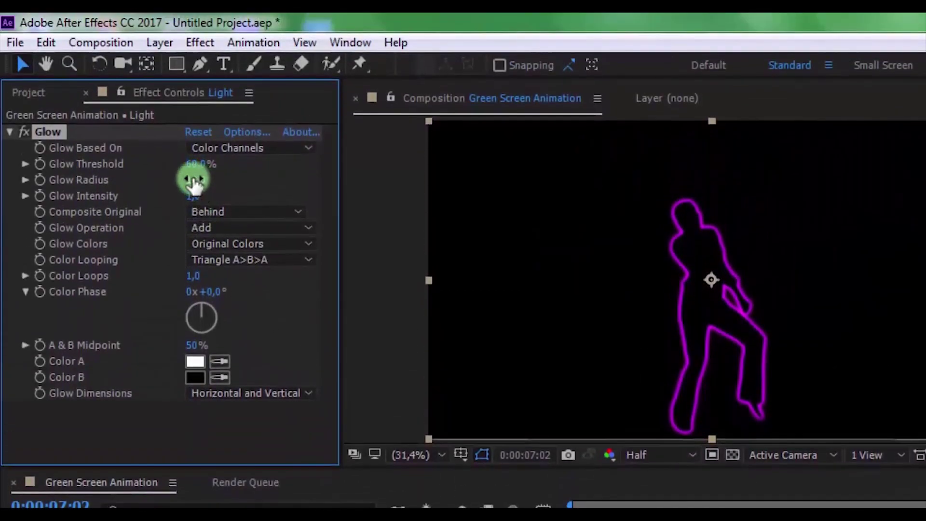
{"action": "left_click", "coordinate": [195, 165]}
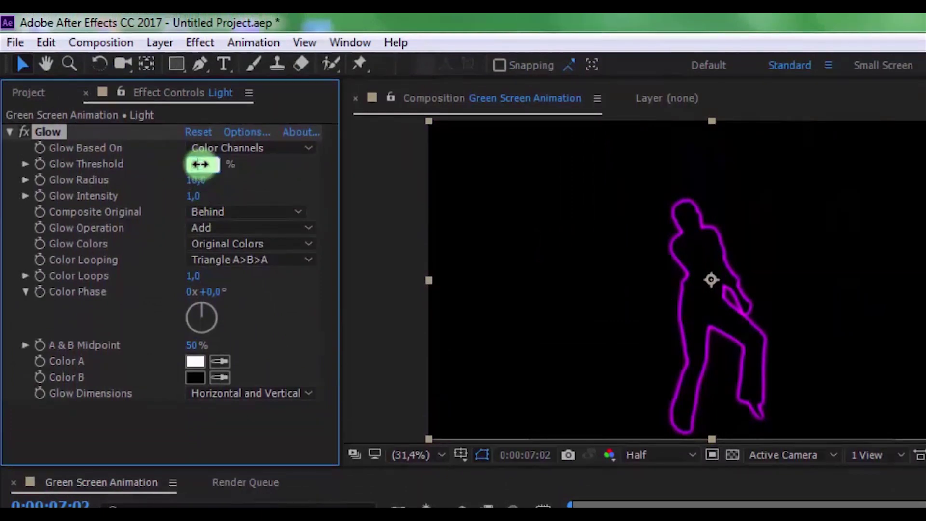
{"action": "left_click", "coordinate": [201, 175]}
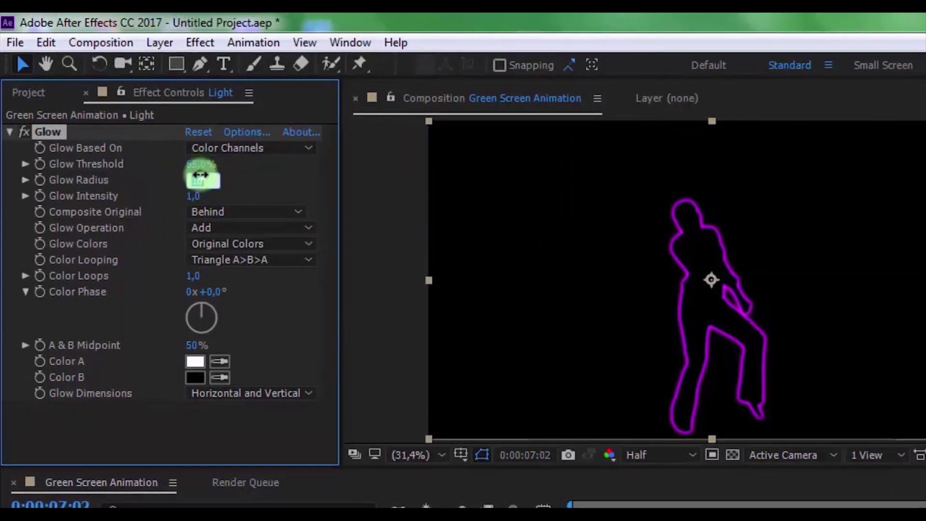
{"action": "left_click", "coordinate": [195, 195]}
{"action": "key", "text": "BackSpace"}
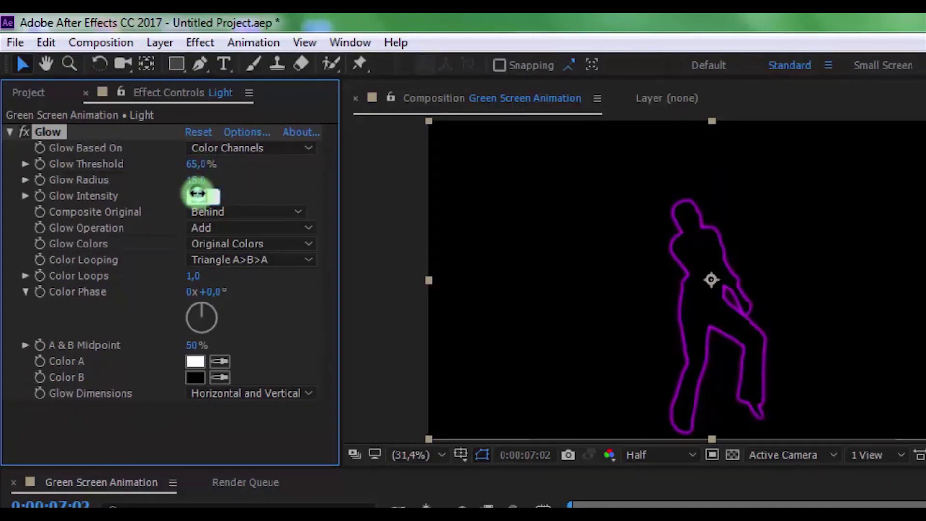
{"action": "key", "text": "Return"}
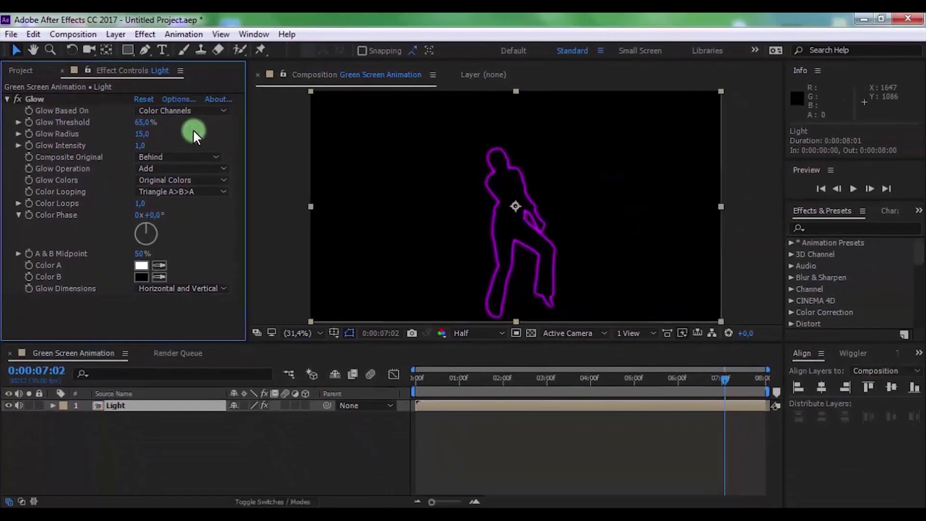
Slip the clip to a different dance section and scale the Light layer to 65%
{"action": "left_click_drag", "start_coordinate": [544, 372], "coordinate": [417, 388]}
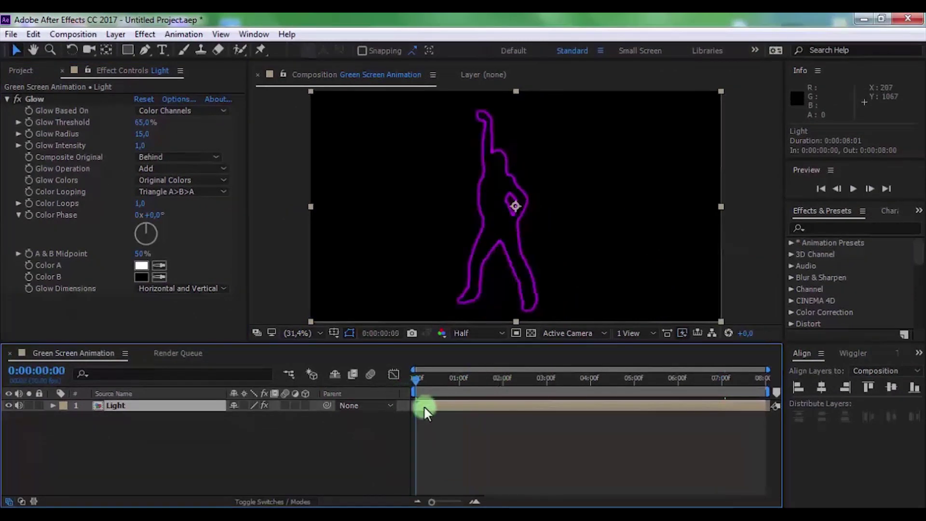
{"action": "left_click_drag", "start_coordinate": [487, 405], "coordinate": [446, 411]}
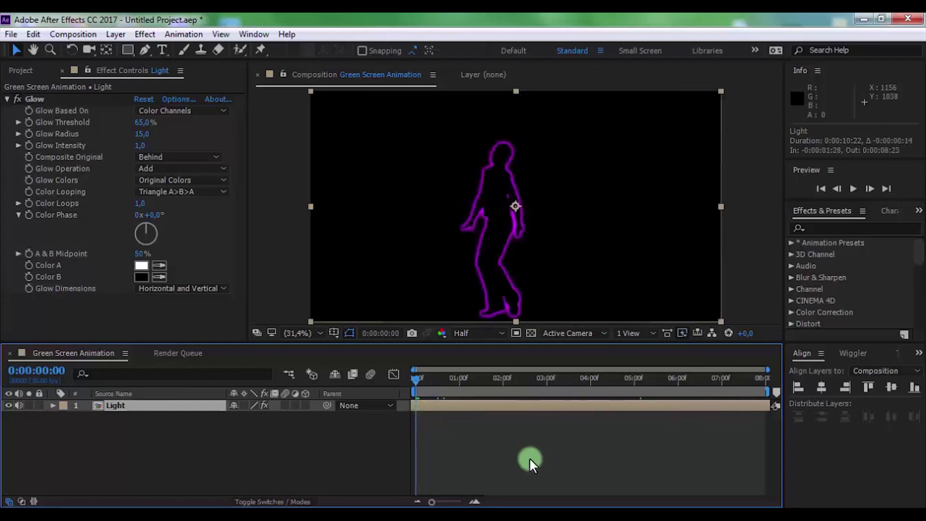
{"action": "left_click", "coordinate": [289, 448]}
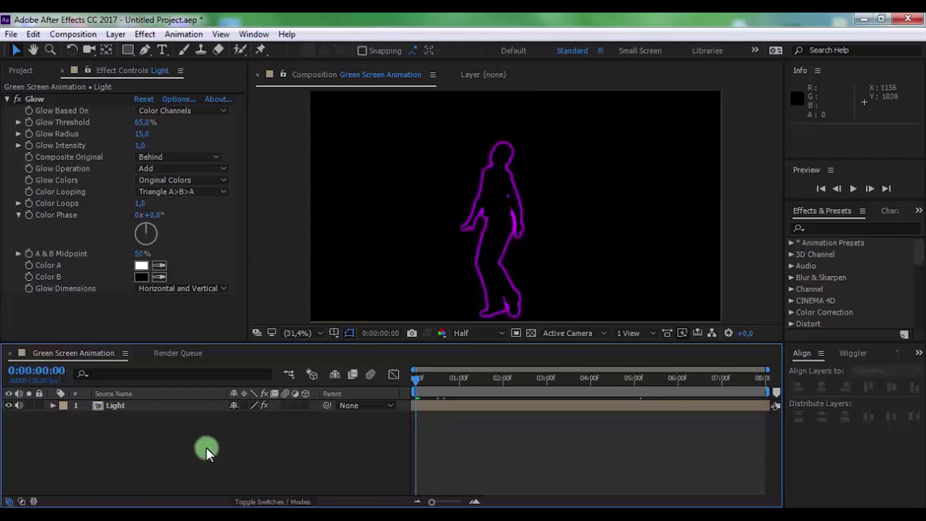
{"action": "left_click", "coordinate": [120, 406]}
{"action": "key", "text": "s"}
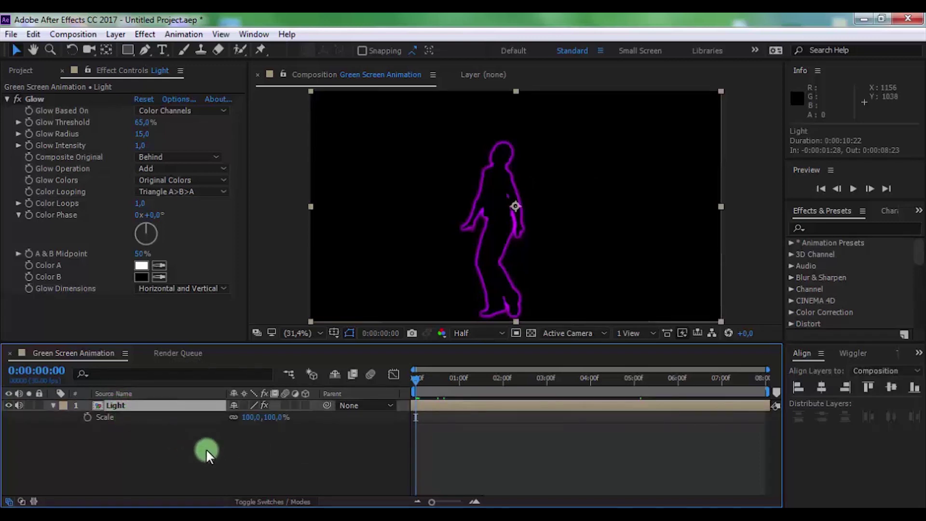
{"action": "mouse_move", "coordinate": [273, 419]}
{"action": "left_mouse_down"}
{"action": "mouse_move", "coordinate": [260, 422]}
{"action": "mouse_move", "coordinate": [273, 420]}
{"action": "left_mouse_up"}
{"action": "left_click", "coordinate": [281, 433]}
{"action": "left_click", "coordinate": [121, 405]}
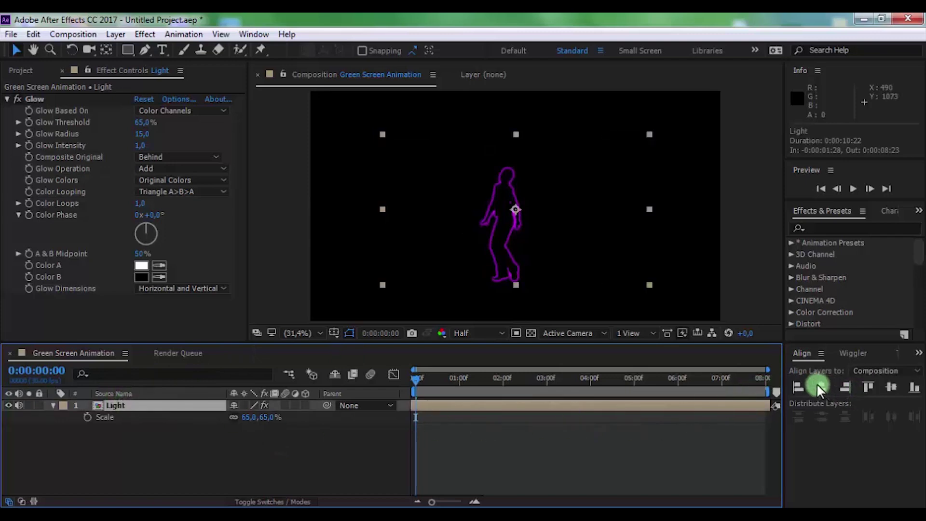
Centre the Light layer at Position 960, 566
{"action": "left_click", "coordinate": [892, 386]}
{"action": "left_click", "coordinate": [236, 473]}
{"action": "left_click", "coordinate": [146, 403]}
{"action": "key", "text": "p"}
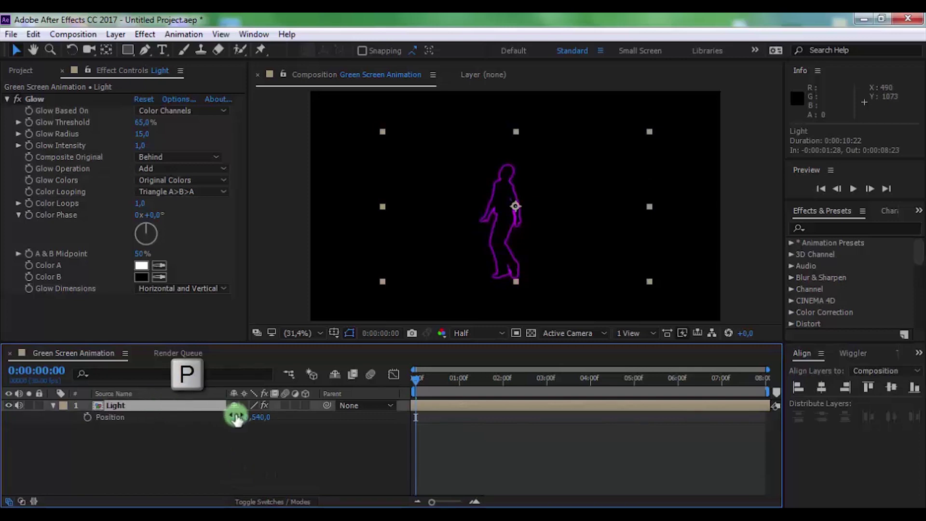
{"action": "left_click_drag", "start_coordinate": [260, 418], "coordinate": [278, 417]}
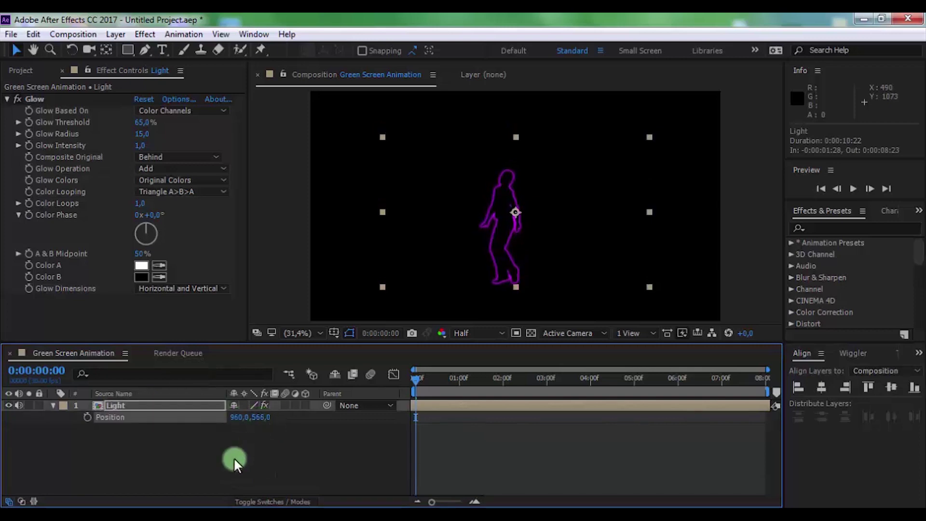
{"action": "left_click", "coordinate": [233, 458]}
{"action": "left_click", "coordinate": [120, 406]}
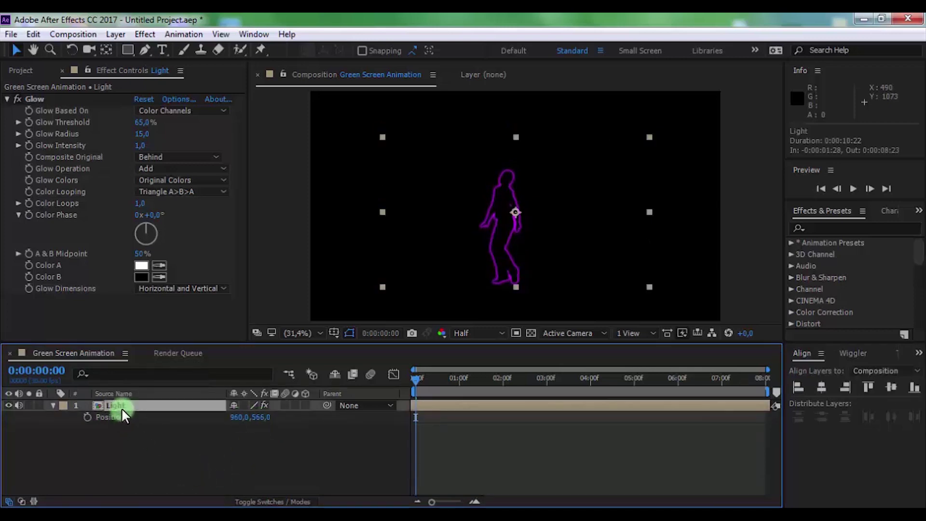
Duplicate the Light layer, scale the copy to 50% and move it right to X 1203
{"action": "key", "text": "ctrl+d"}
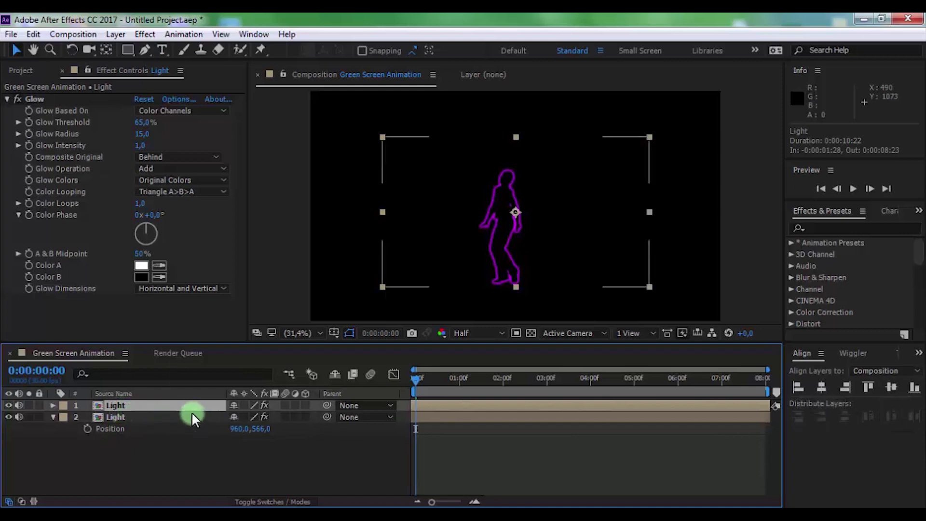
{"action": "key", "text": "s"}
{"action": "left_click", "coordinate": [263, 418]}
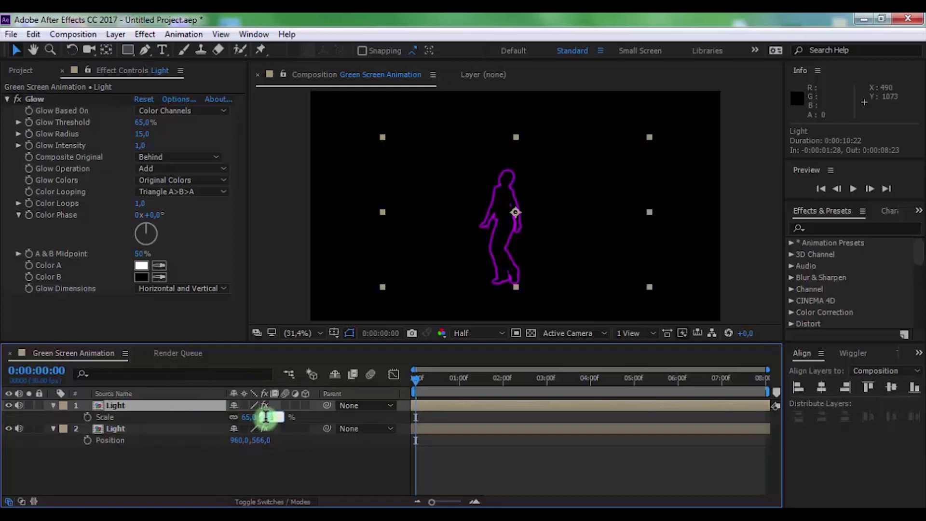
{"action": "type", "text": "50"}
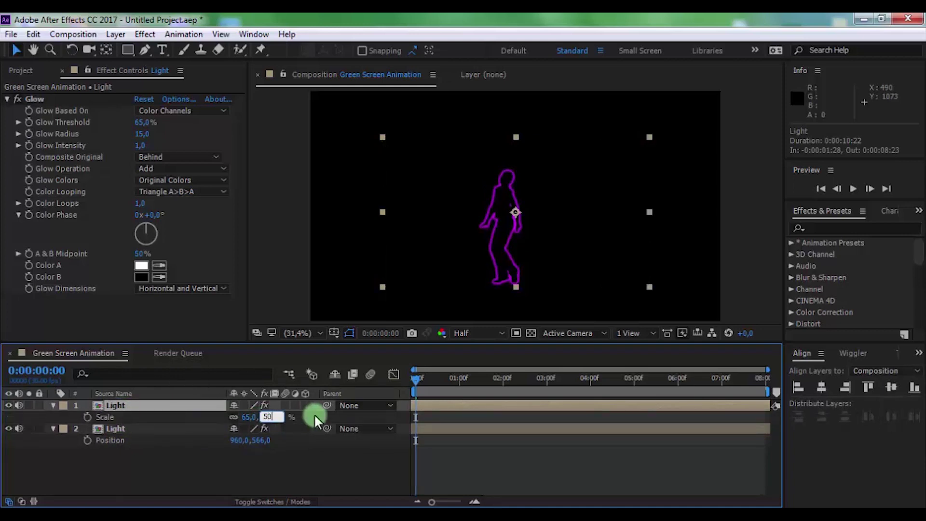
{"action": "key", "text": "Return"}
{"action": "key", "text": "p"}
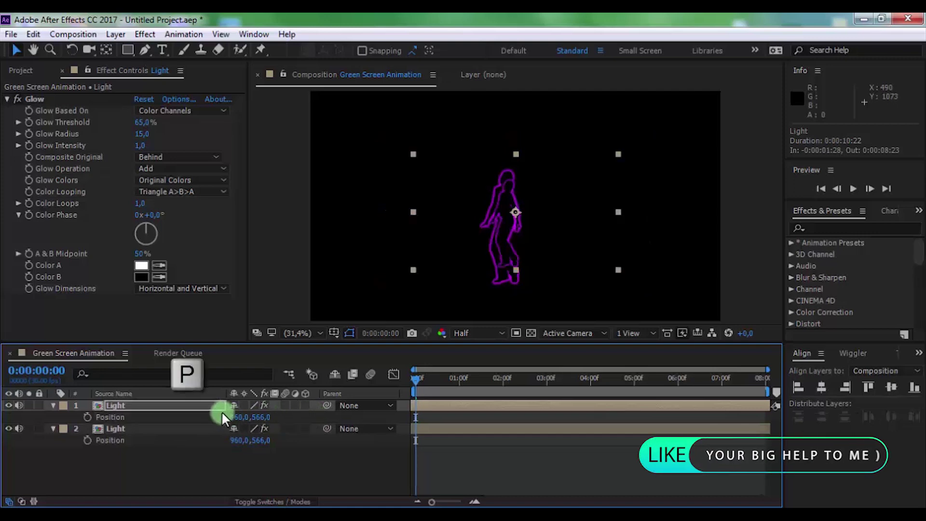
{"action": "left_click_drag", "start_coordinate": [256, 417], "coordinate": [400, 418]}
{"action": "key", "text": "ctrl+z"}
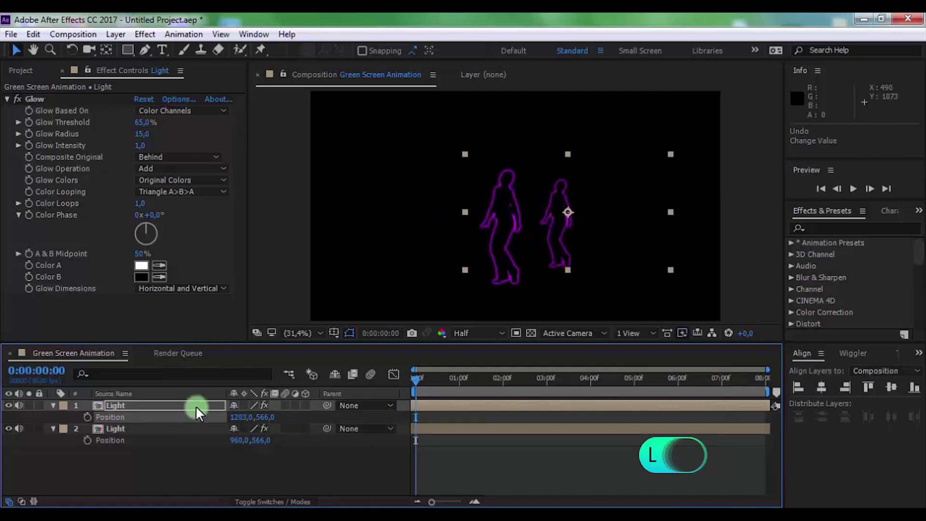
Duplicate the half-size dancer and move the new copy left to X 648
{"action": "left_click", "coordinate": [154, 403]}
{"action": "key", "text": "ctrl+d"}
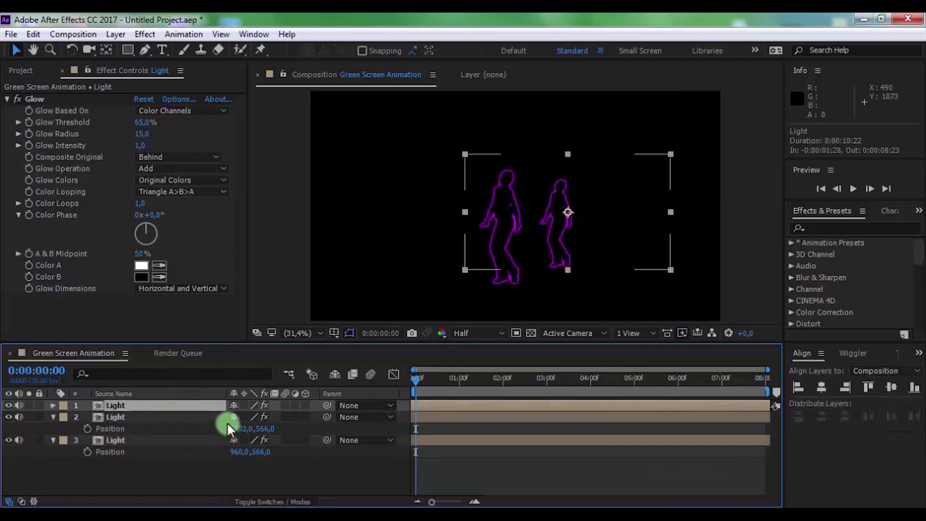
{"action": "key", "text": "p"}
{"action": "left_click_drag", "start_coordinate": [234, 421], "coordinate": [3, 430]}
{"action": "left_click", "coordinate": [54, 422]}
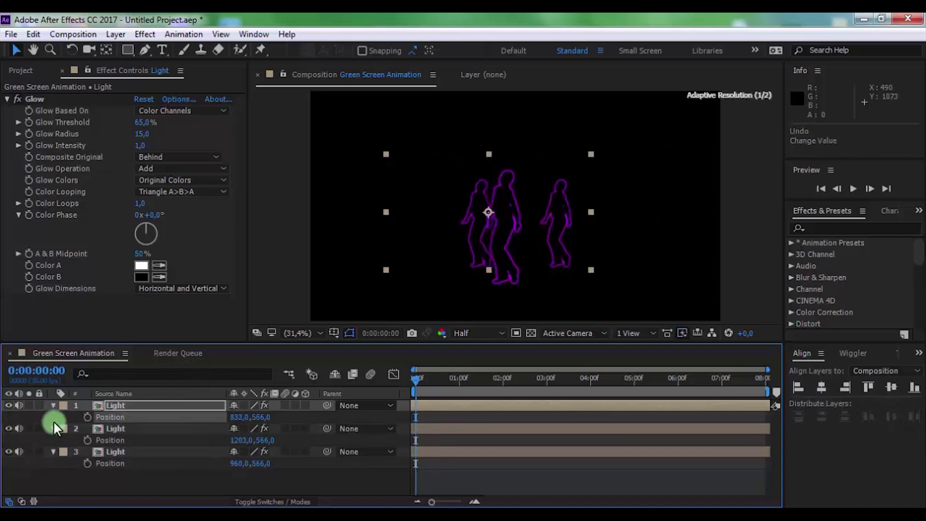
{"action": "left_click_drag", "start_coordinate": [235, 419], "coordinate": [125, 441]}
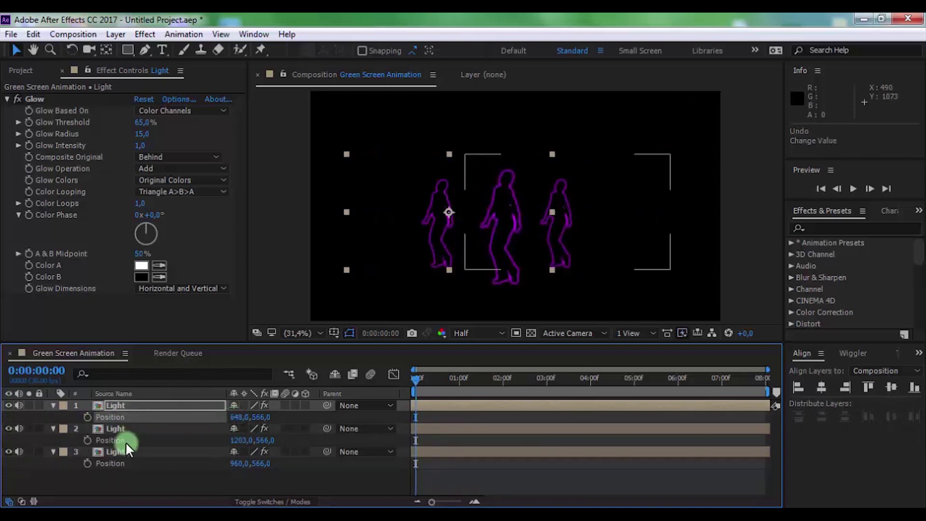
Duplicate the left dancer, scale the copy to 35% and move it to X 412
{"action": "left_click", "coordinate": [128, 404]}
{"action": "key", "text": "ctrl+d"}
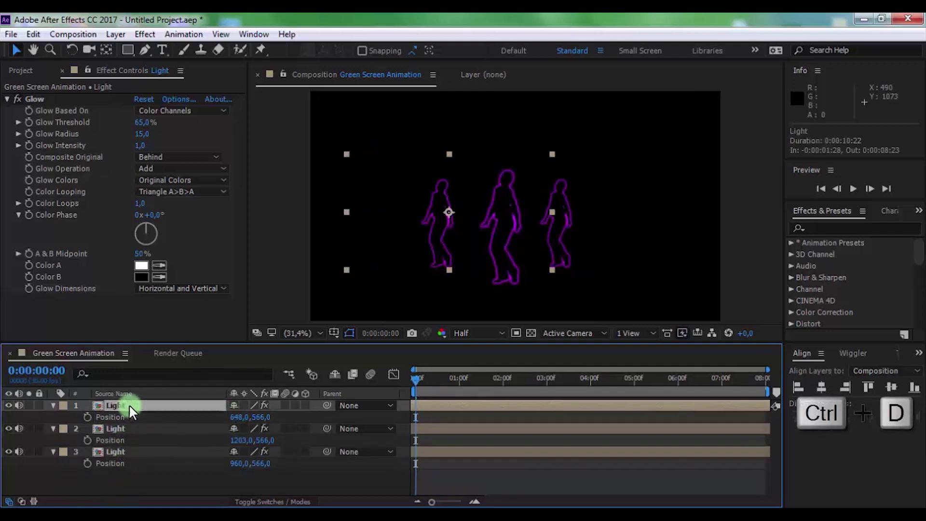
{"action": "key", "text": "s"}
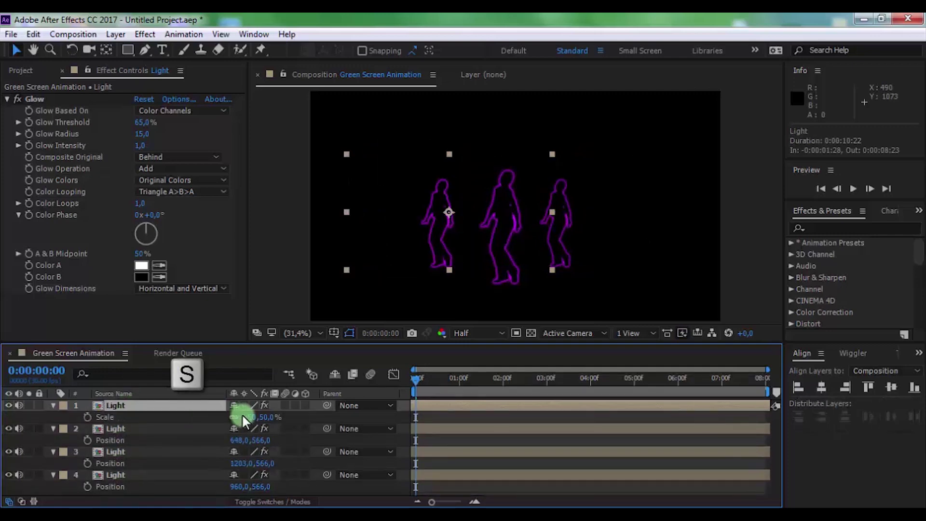
{"action": "left_click", "coordinate": [267, 416]}
{"action": "type", "text": "35"}
{"action": "key", "text": "Return"}
{"action": "left_click", "coordinate": [257, 420]}
{"action": "key", "text": "p"}
{"action": "left_click_drag", "start_coordinate": [253, 421], "coordinate": [108, 423]}
Duplicate the small dancer and place the copy at the far right, X 1418
{"action": "left_click", "coordinate": [131, 405]}
{"action": "key", "text": "ctrl+d"}
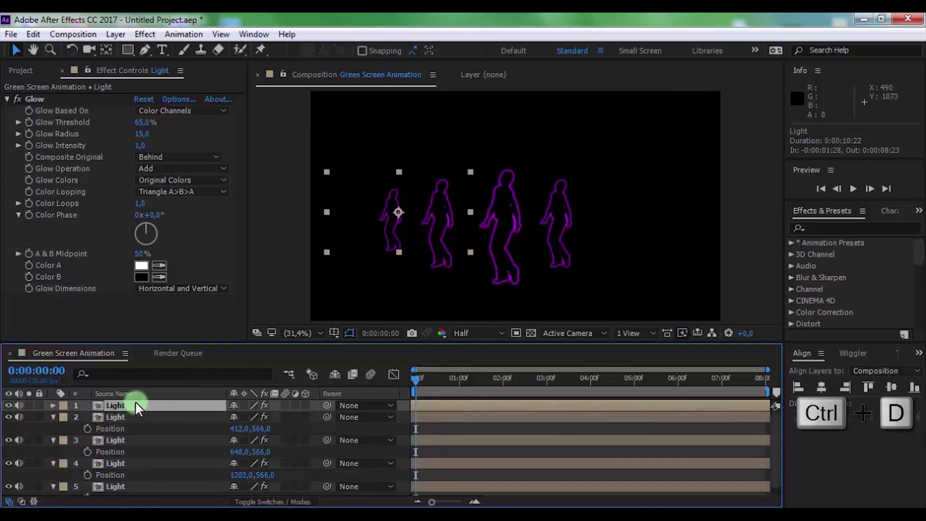
{"action": "key", "text": "p"}
{"action": "left_click", "coordinate": [254, 417]}
{"action": "left_click_drag", "start_coordinate": [254, 418], "coordinate": [699, 396]}
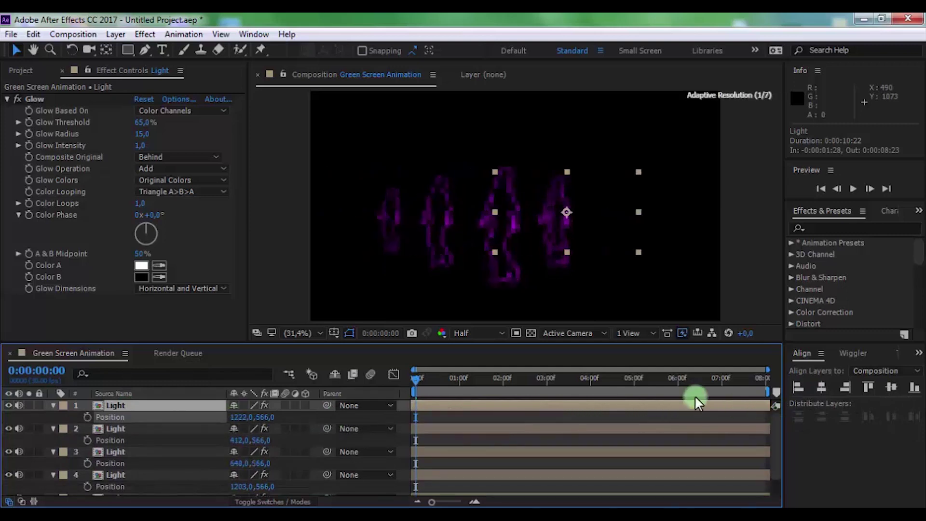
{"action": "left_click", "coordinate": [251, 422]}
{"action": "left_click_drag", "start_coordinate": [251, 422], "coordinate": [379, 420]}
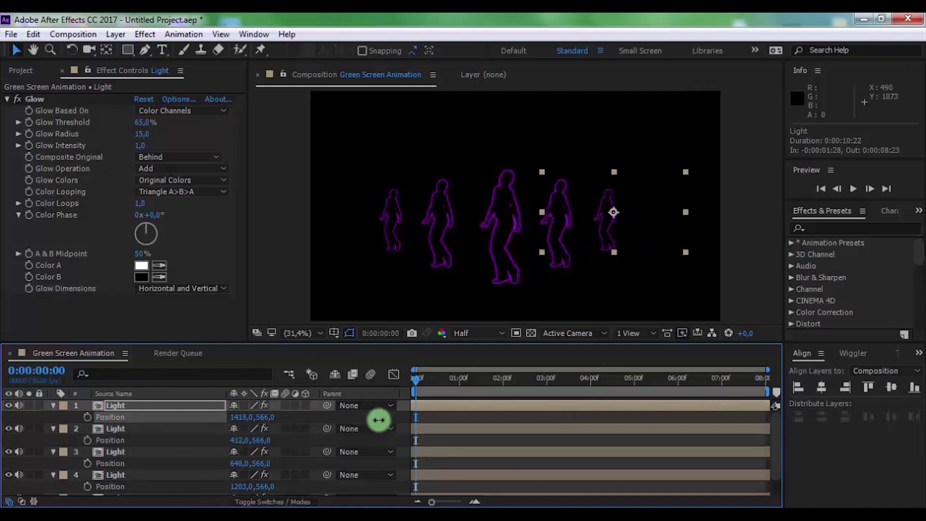
Collapse all five layers' properties and select the far-right dancer layer
{"action": "left_click", "coordinate": [53, 405]}
{"action": "left_click", "coordinate": [53, 416]}
{"action": "left_click", "coordinate": [53, 429]}
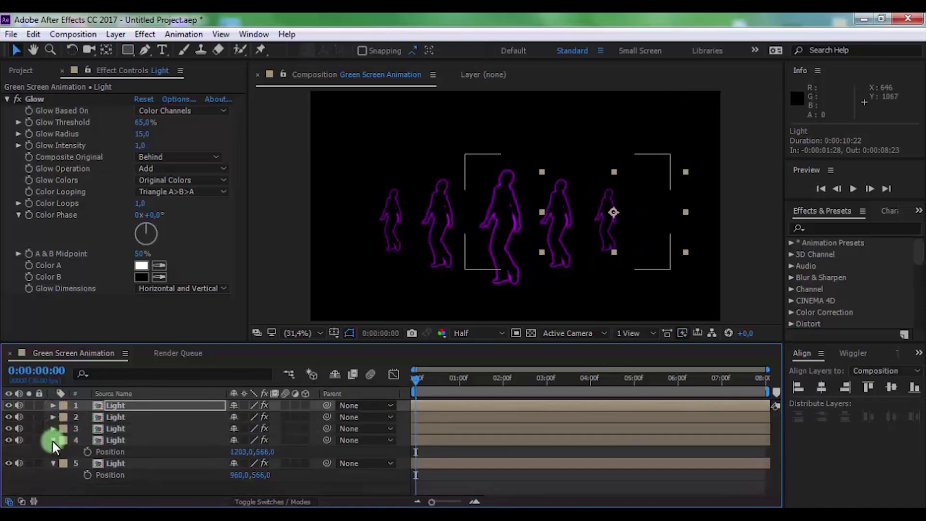
{"action": "left_click", "coordinate": [53, 440]}
{"action": "left_click", "coordinate": [53, 452]}
{"action": "left_click", "coordinate": [178, 475]}
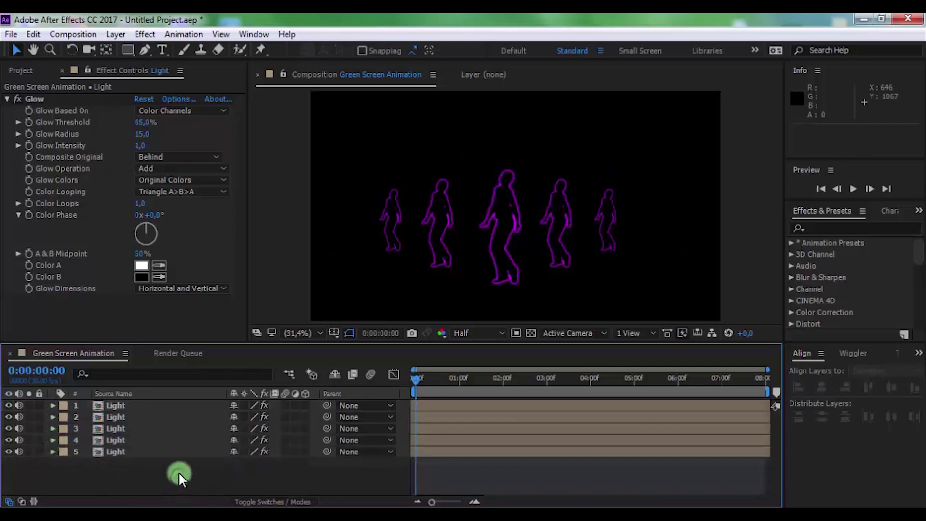
{"action": "left_click", "coordinate": [132, 406]}
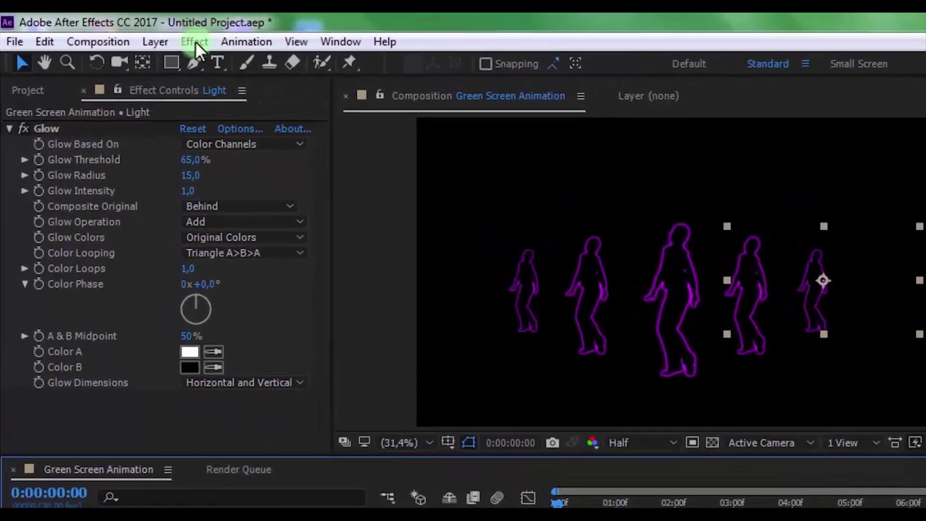
Add Hue/Saturation to the far-right dancer and shift Master Hue to turn it yellow
{"action": "left_click", "coordinate": [160, 36]}
{"action": "mouse_move", "coordinate": [244, 208]}
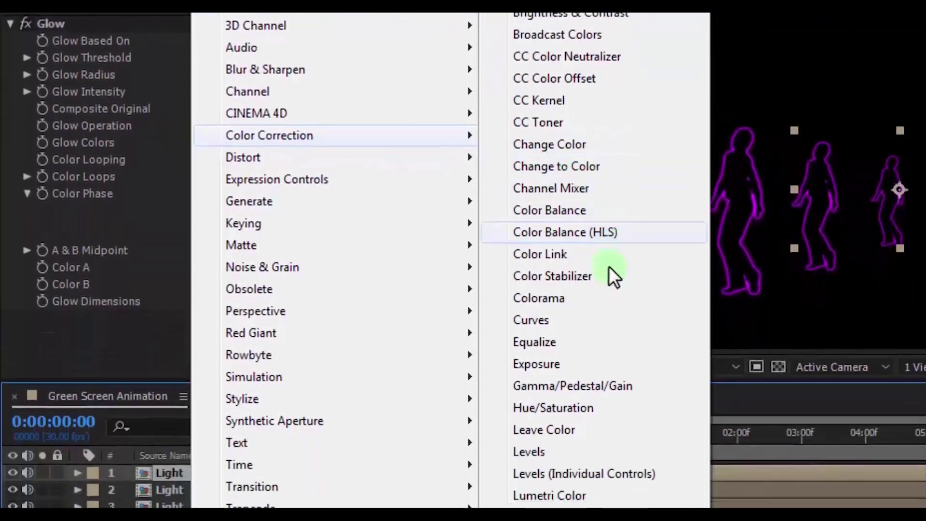
{"action": "left_click", "coordinate": [584, 408]}
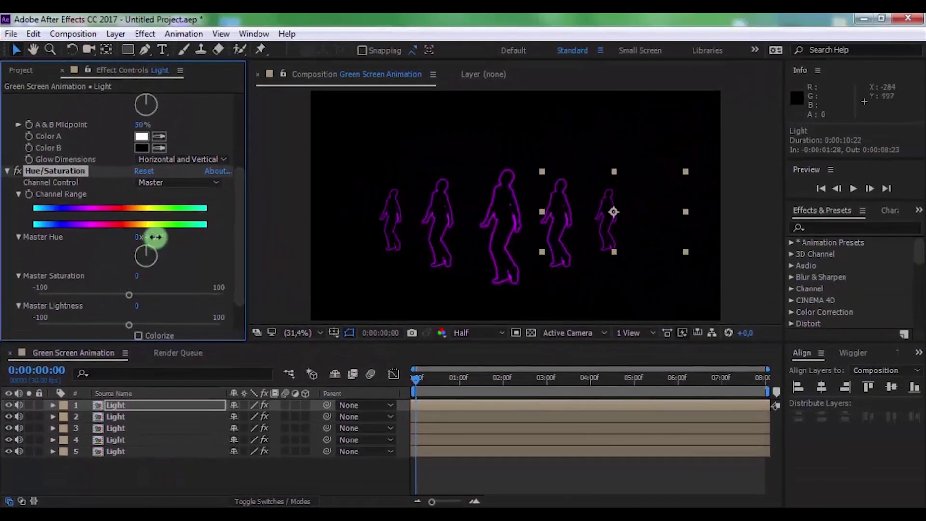
{"action": "mouse_move", "coordinate": [155, 236]}
{"action": "left_mouse_down"}
{"action": "mouse_move", "coordinate": [176, 237]}
{"action": "mouse_move", "coordinate": [151, 237]}
{"action": "left_mouse_up"}
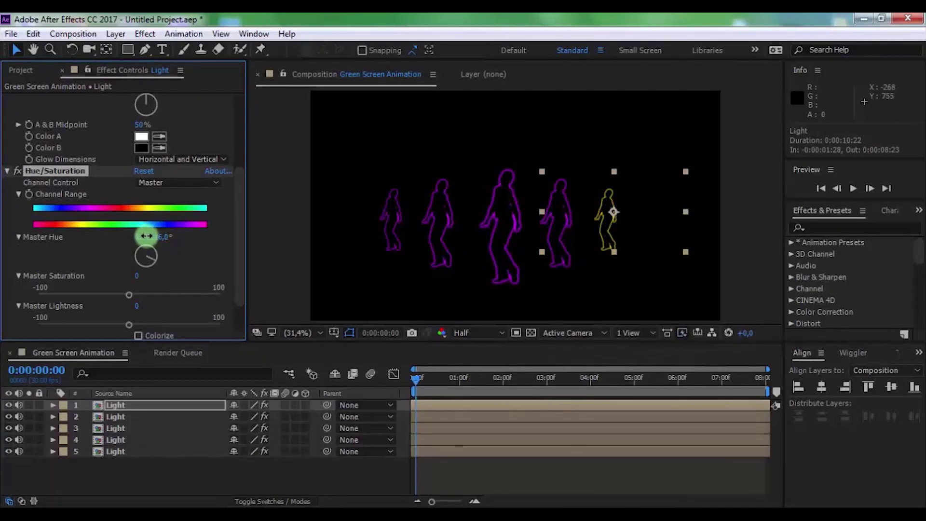
{"action": "left_click_drag", "start_coordinate": [152, 237], "coordinate": [144, 242]}
{"action": "left_click", "coordinate": [185, 464]}
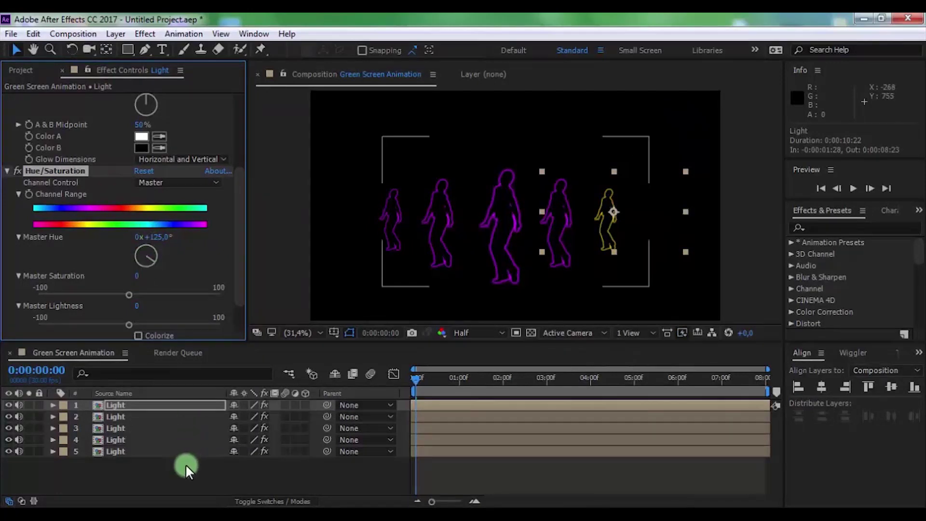
Add Hue/Saturation to the far-left dancer and shift Master Hue to turn it green
{"action": "left_click", "coordinate": [126, 414]}
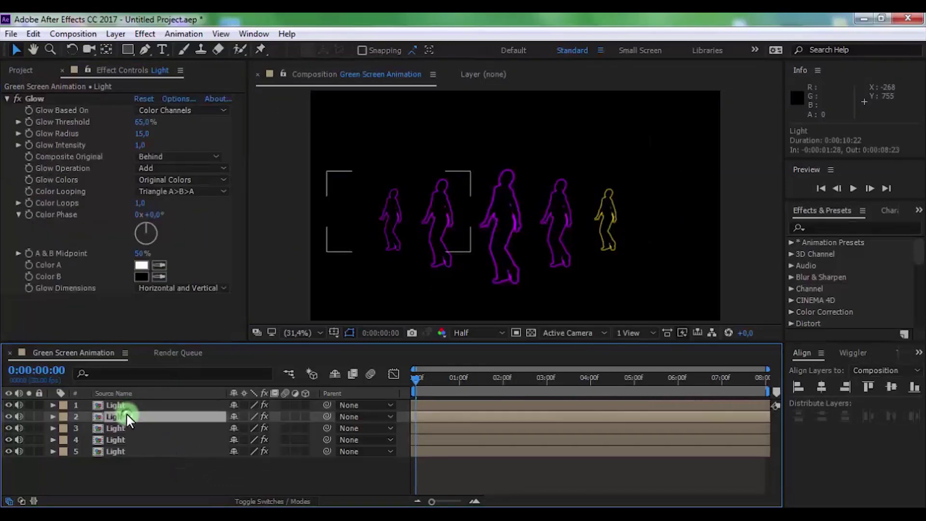
{"action": "left_click", "coordinate": [146, 36]}
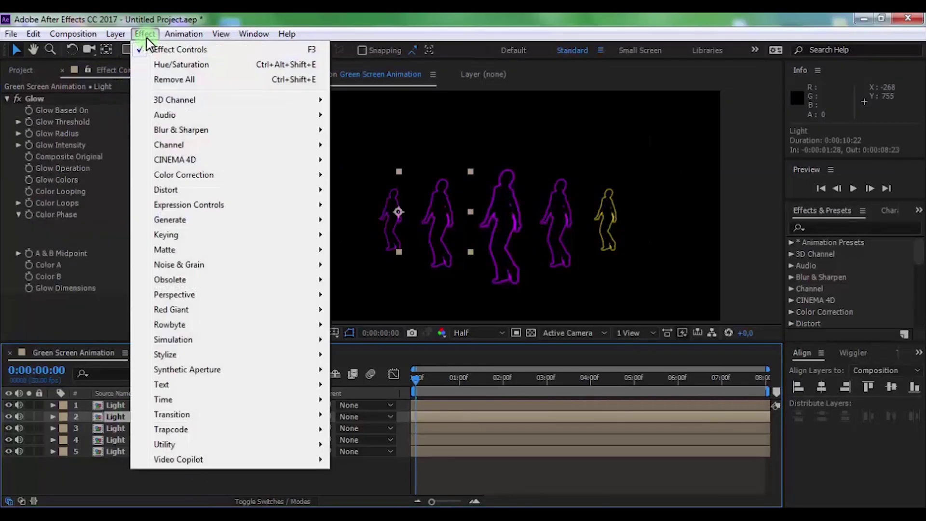
{"action": "mouse_move", "coordinate": [284, 174]}
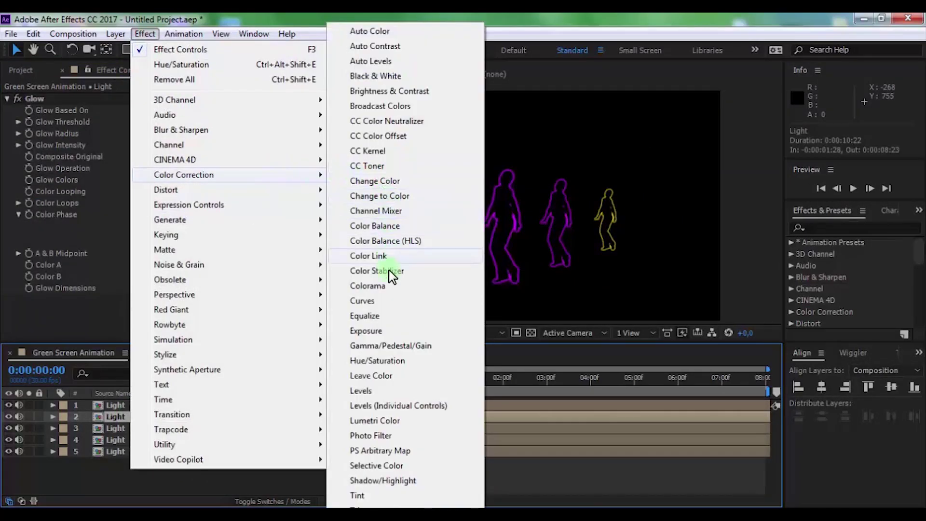
{"action": "left_click", "coordinate": [386, 360]}
{"action": "left_click_drag", "start_coordinate": [158, 240], "coordinate": [273, 243]}
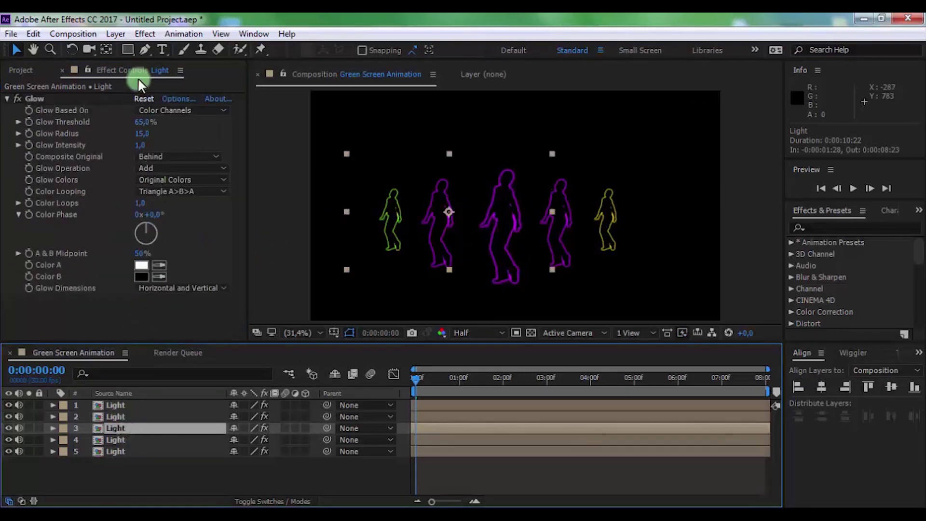
Add Hue/Saturation to the second dancer, shifting Master Hue to about 273° for cyan
{"action": "left_click", "coordinate": [145, 34]}
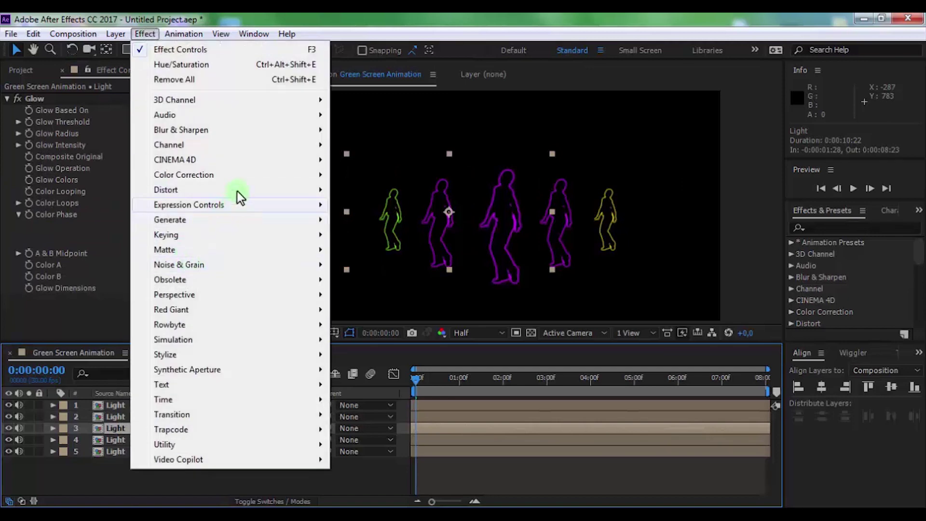
{"action": "mouse_move", "coordinate": [265, 177]}
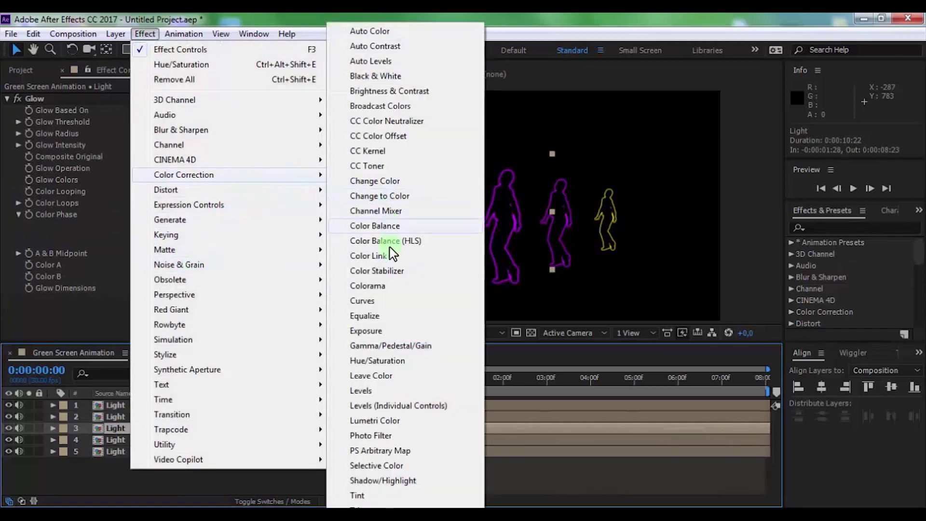
{"action": "left_click", "coordinate": [378, 363]}
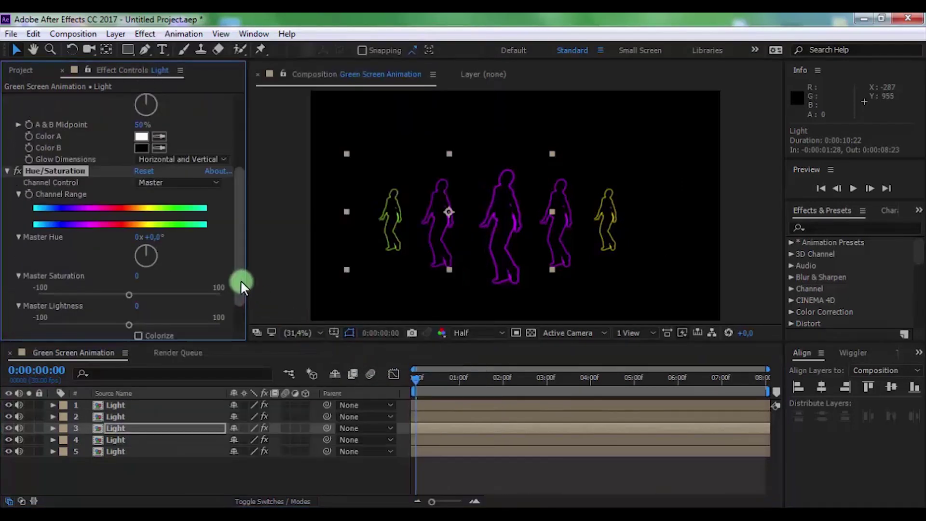
{"action": "left_click_drag", "start_coordinate": [175, 238], "coordinate": [325, 244]}
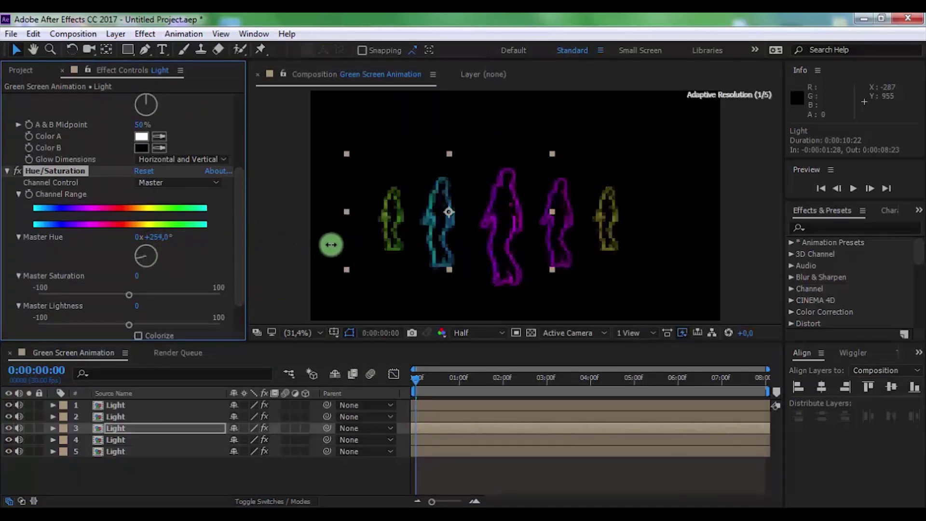
Add Hue/Saturation to the fourth dancer with Master Hue about 40° for pink-red
{"action": "left_click", "coordinate": [134, 440]}
{"action": "left_click", "coordinate": [145, 33]}
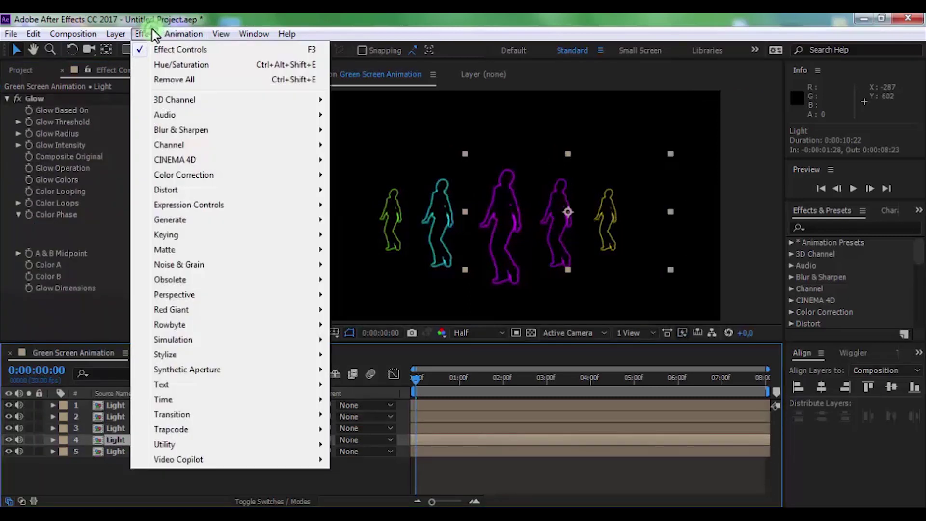
{"action": "mouse_move", "coordinate": [316, 175]}
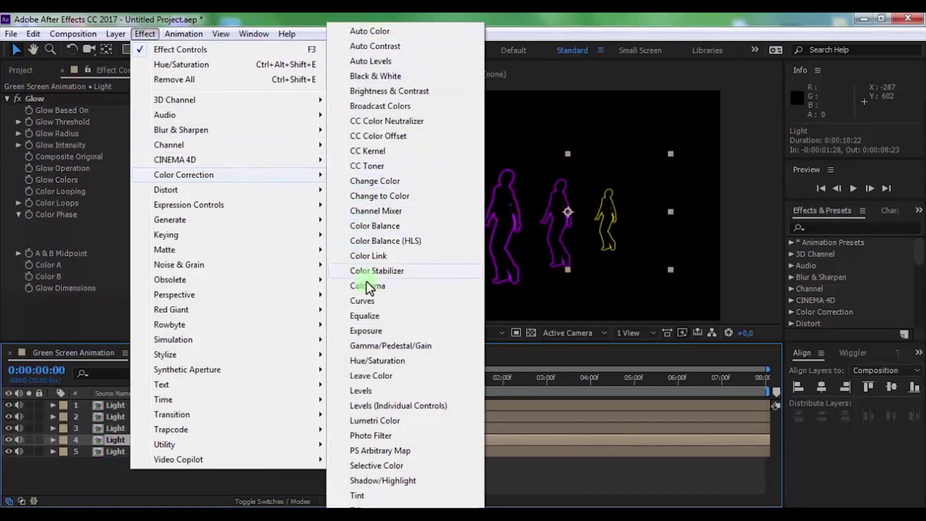
{"action": "left_click", "coordinate": [381, 361]}
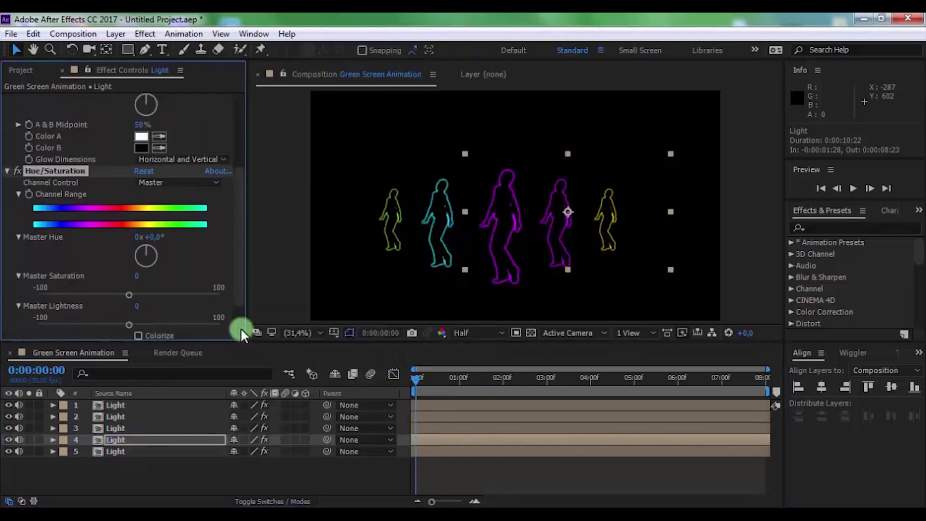
{"action": "left_click_drag", "start_coordinate": [158, 239], "coordinate": [192, 240]}
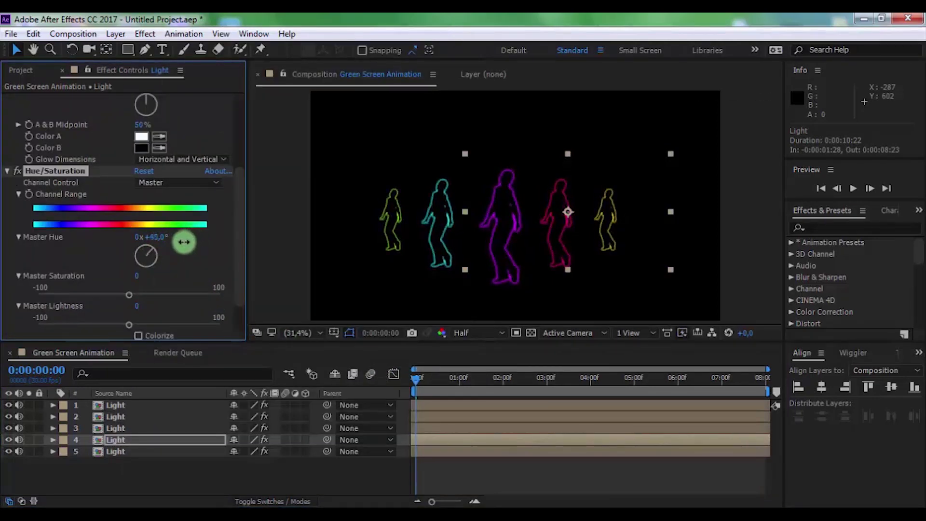
{"action": "left_click", "coordinate": [243, 470]}
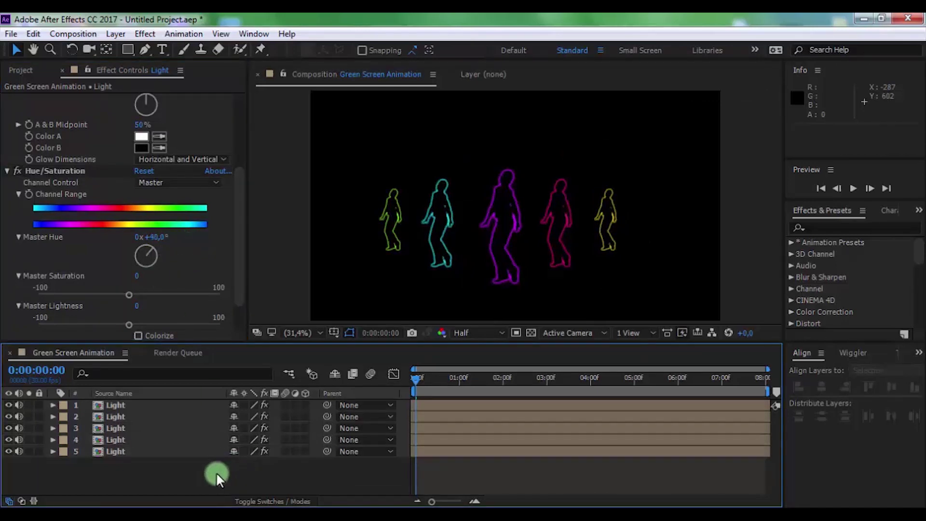
Create a new solid layer named 'BG'
{"action": "right_click", "coordinate": [139, 462]}
{"action": "left_click", "coordinate": [243, 314]}
{"action": "left_click", "coordinate": [347, 347]}
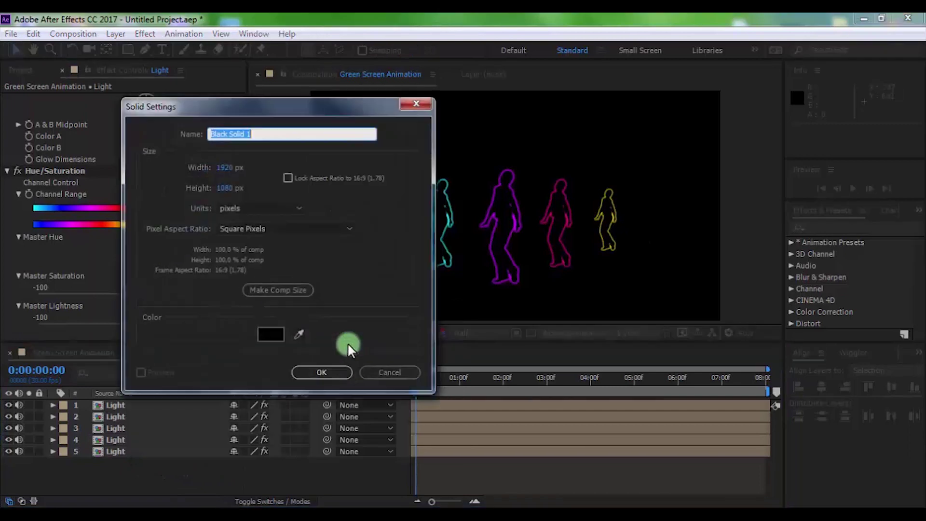
{"action": "type", "text": "BG"}
{"action": "left_click", "coordinate": [343, 372]}
Apply Gradient Ramp to BG, swap its colours and move the ramp start near the bottom
{"action": "left_click", "coordinate": [827, 227]}
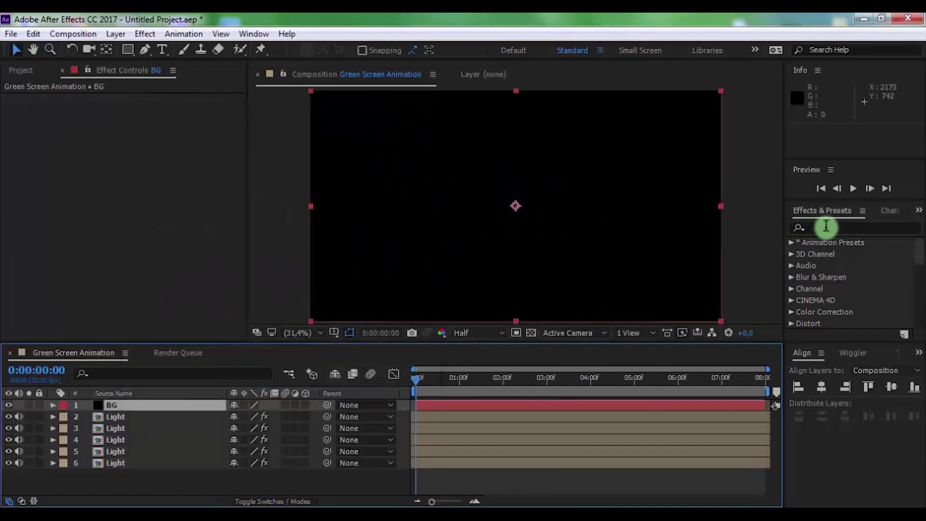
{"action": "type", "text": "ramp"}
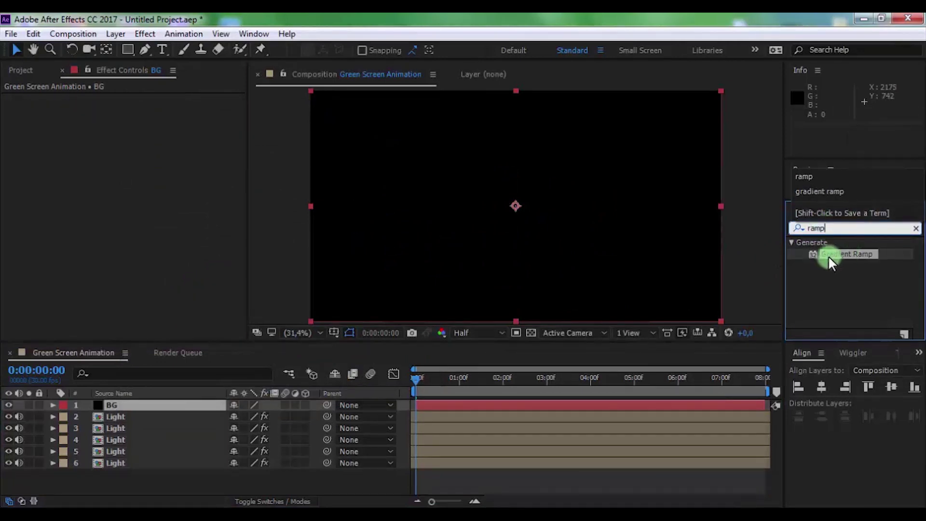
{"action": "left_click_drag", "start_coordinate": [828, 255], "coordinate": [115, 406]}
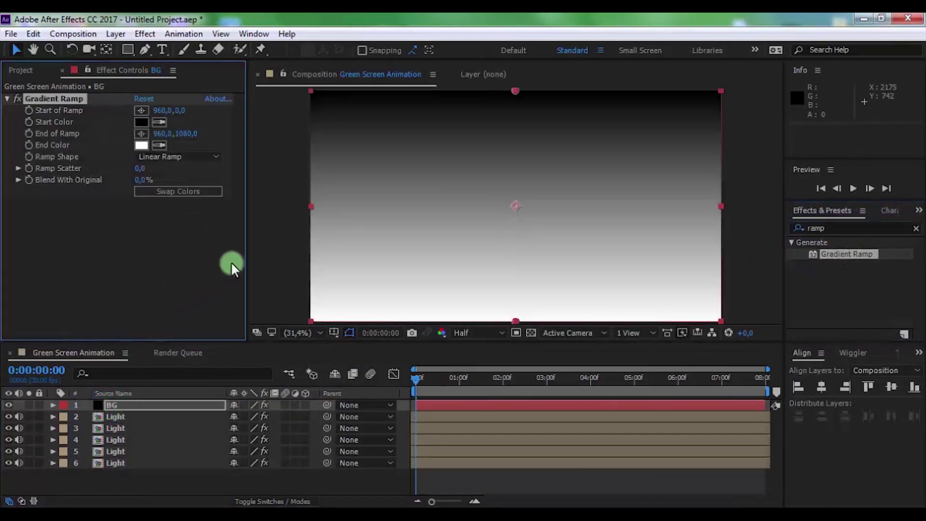
{"action": "left_click", "coordinate": [199, 191]}
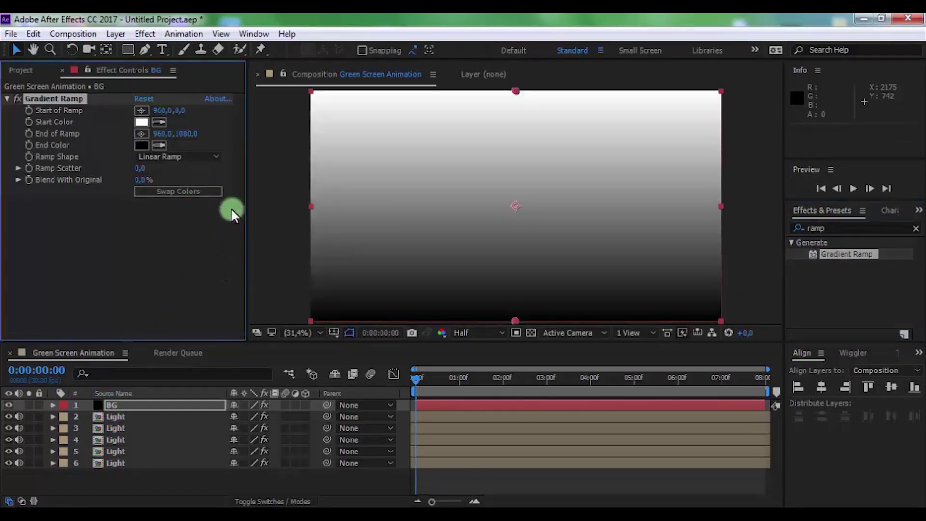
{"action": "left_click_drag", "start_coordinate": [514, 95], "coordinate": [513, 273]}
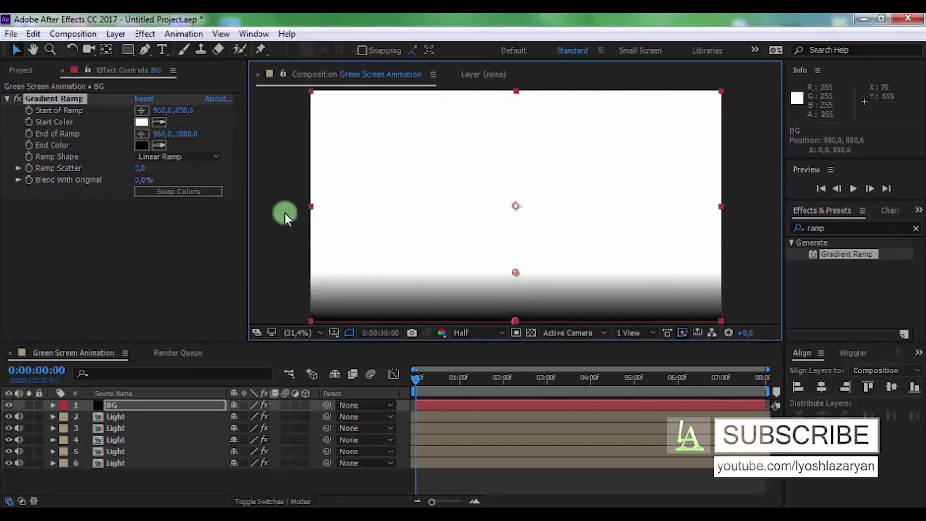
Set the ramp Start Color to dark violet 06000F and move BG beneath the dancers
{"action": "left_click", "coordinate": [145, 123]}
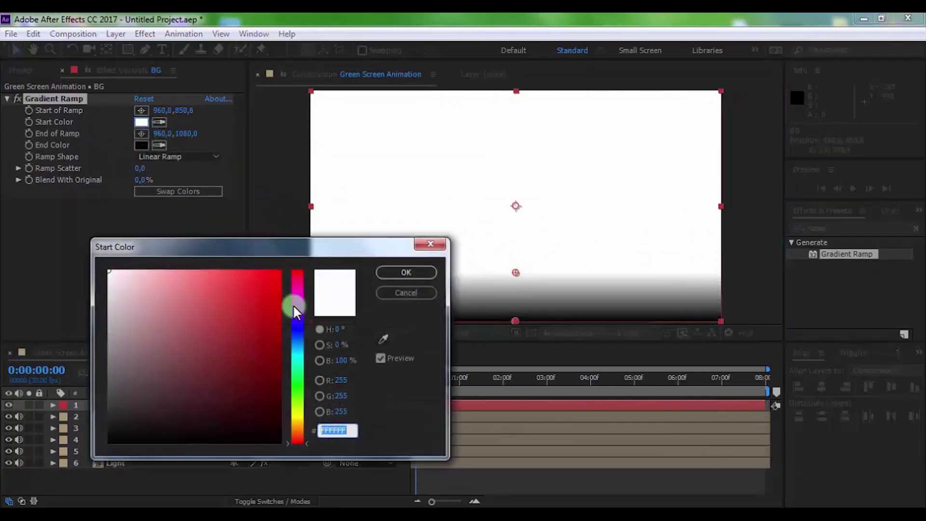
{"action": "left_click", "coordinate": [297, 305]}
{"action": "mouse_move", "coordinate": [263, 314]}
{"action": "left_mouse_down"}
{"action": "mouse_move", "coordinate": [292, 305]}
{"action": "mouse_move", "coordinate": [306, 426]}
{"action": "left_mouse_up"}
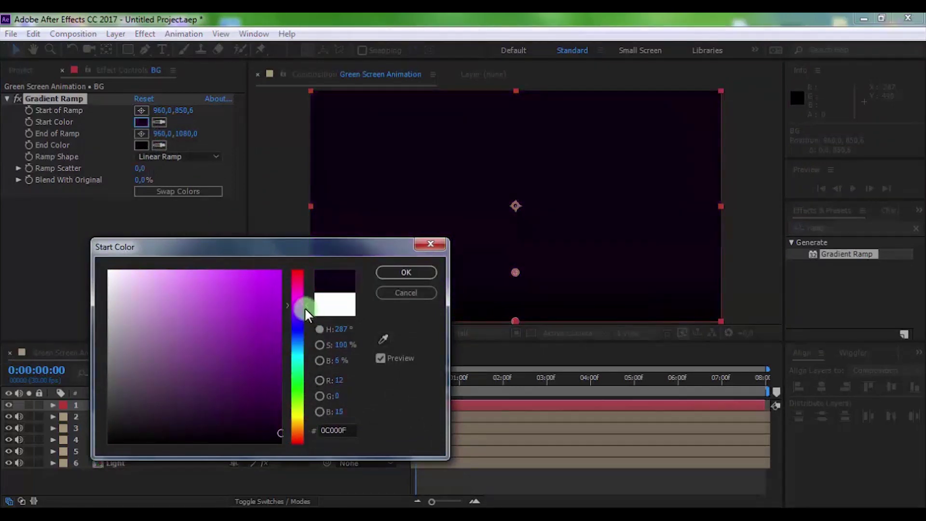
{"action": "left_click_drag", "start_coordinate": [305, 307], "coordinate": [304, 314]}
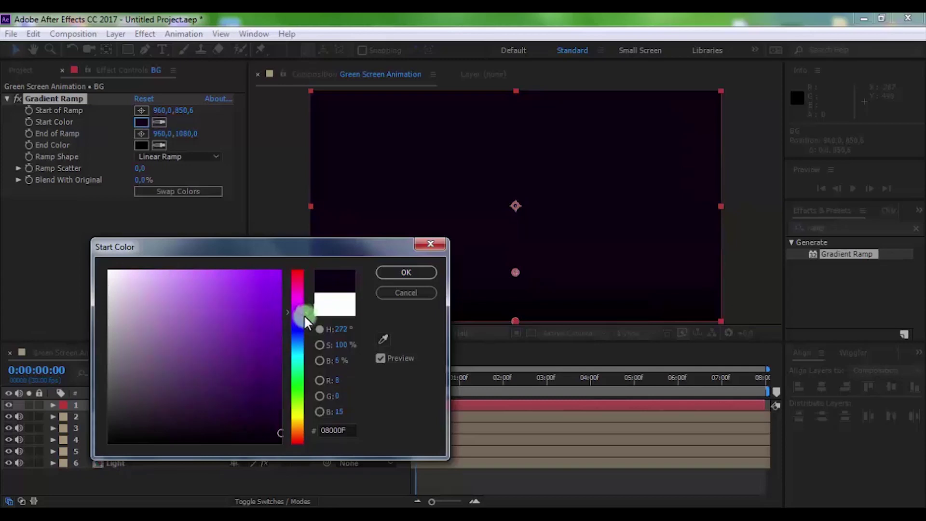
{"action": "left_click", "coordinate": [396, 273]}
{"action": "left_click_drag", "start_coordinate": [120, 402], "coordinate": [121, 473]}
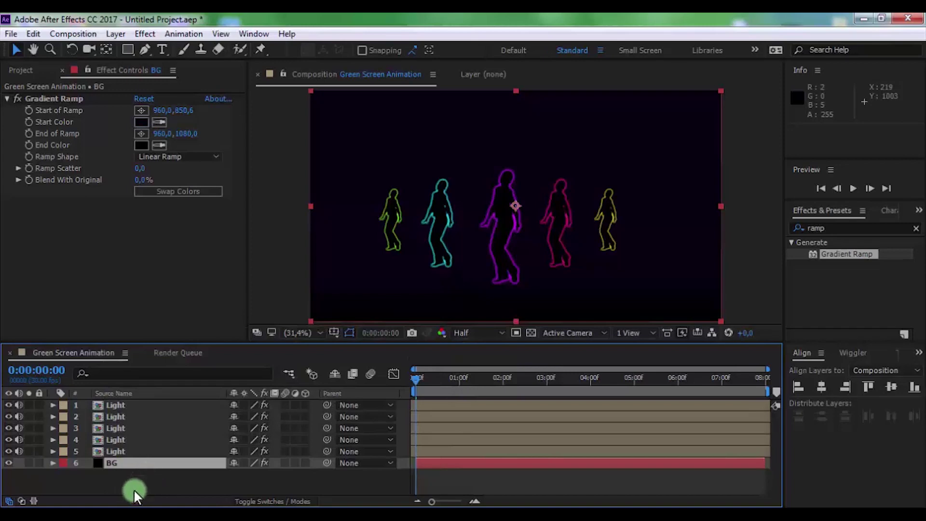
Add a new adjustment layer above the dancers and apply a Curves effect to it
{"action": "right_click", "coordinate": [137, 484]}
{"action": "mouse_move", "coordinate": [204, 333]}
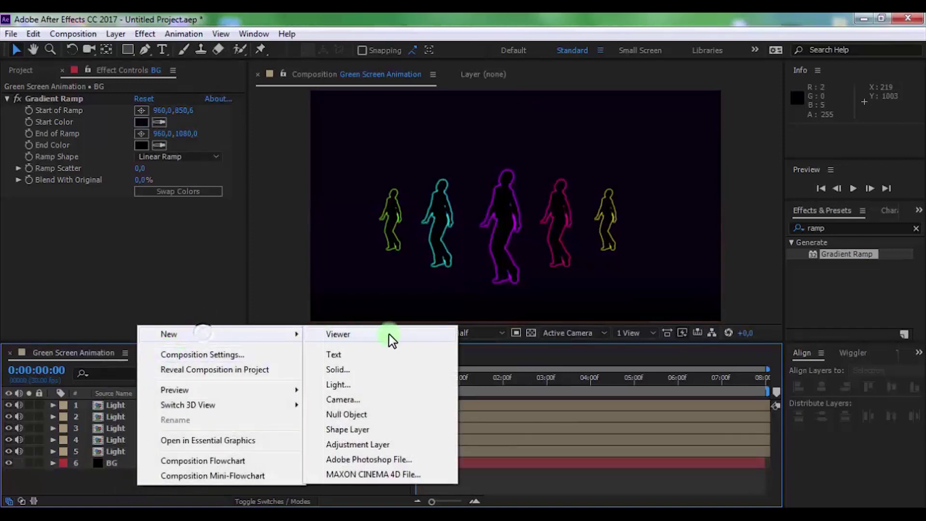
{"action": "left_click", "coordinate": [362, 443]}
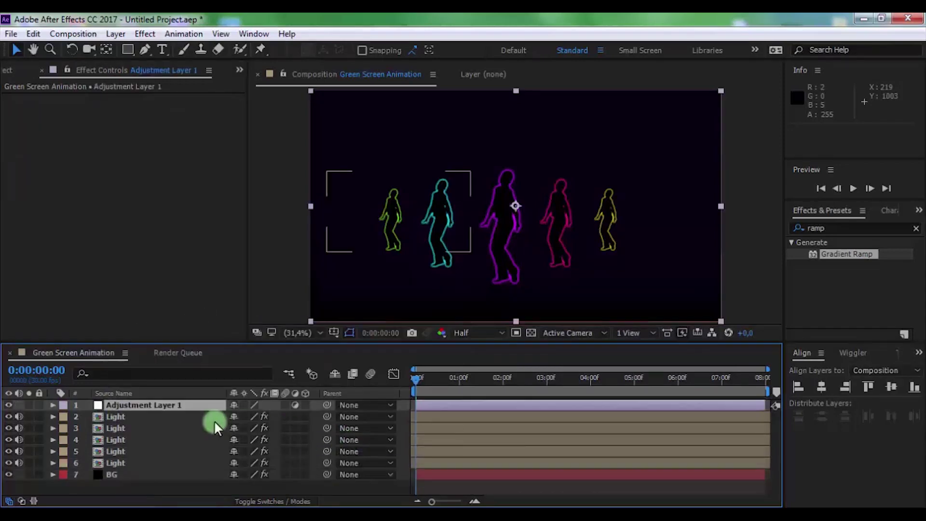
{"action": "left_click", "coordinate": [158, 36]}
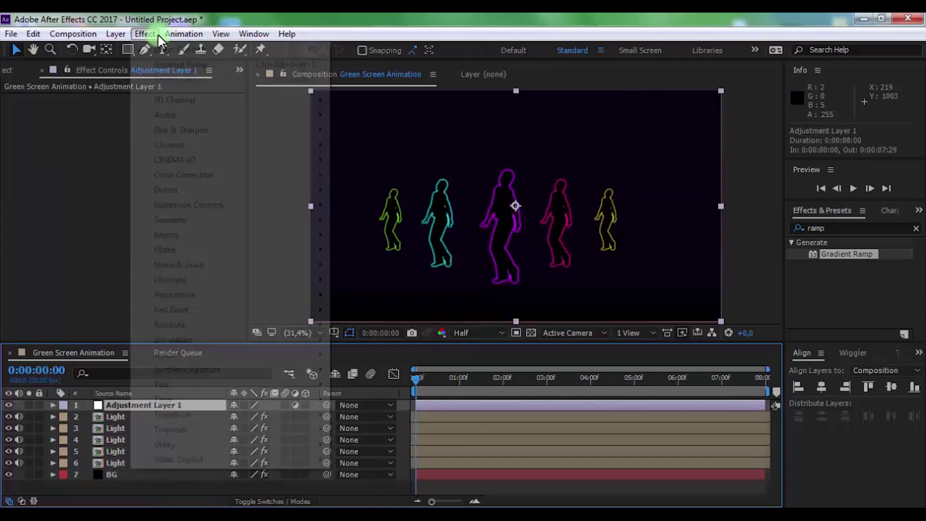
{"action": "mouse_move", "coordinate": [284, 176]}
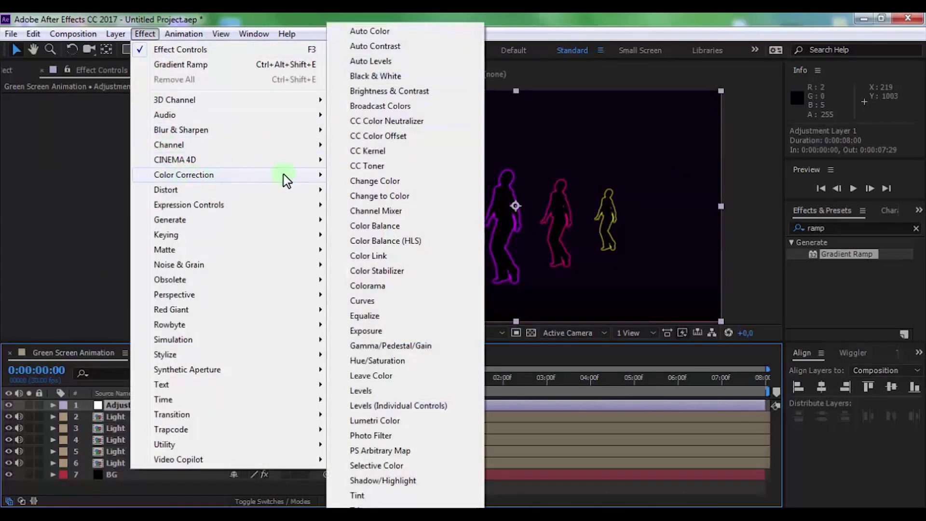
{"action": "left_click", "coordinate": [367, 301]}
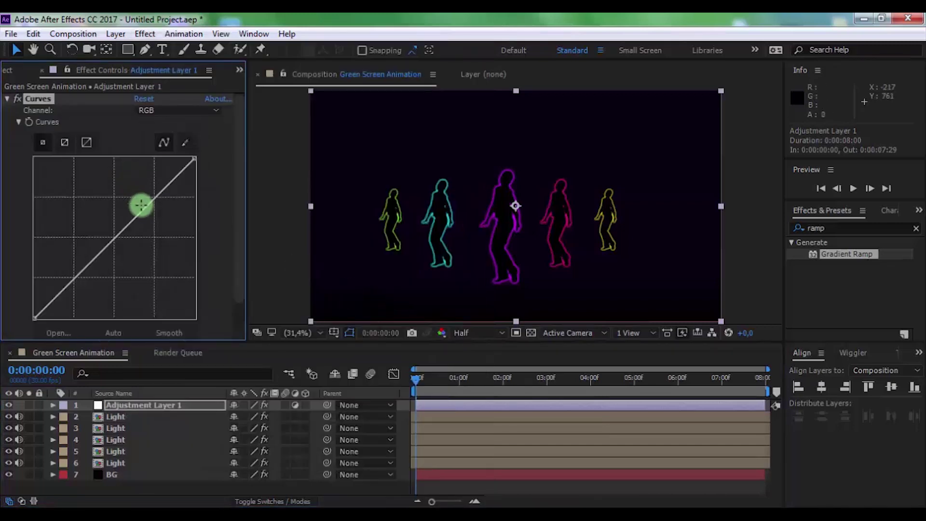
Lift the upper and lower points of the Curves line upward to brighten the image
{"action": "left_click_drag", "start_coordinate": [145, 203], "coordinate": [140, 189]}
{"action": "left_click", "coordinate": [96, 267]}
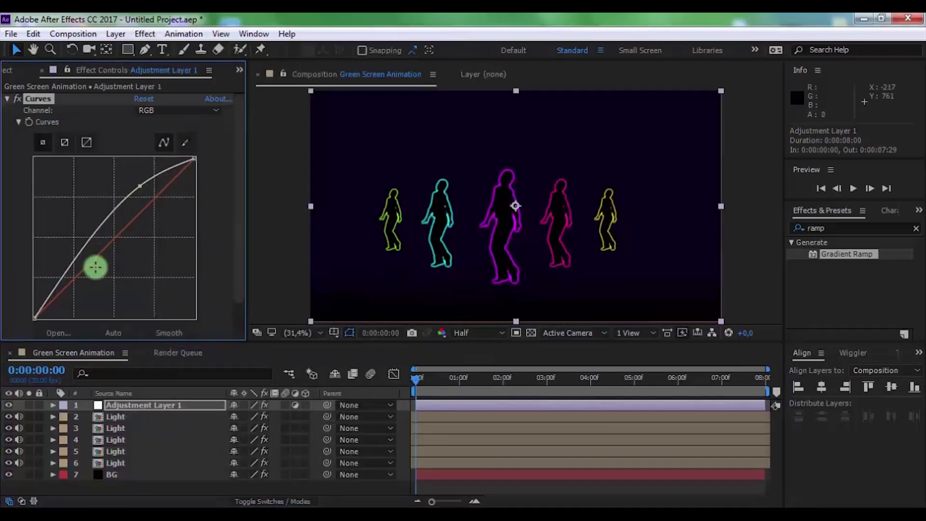
{"action": "left_click_drag", "start_coordinate": [70, 274], "coordinate": [68, 259]}
{"action": "left_click", "coordinate": [120, 207]}
{"action": "left_click_drag", "start_coordinate": [142, 187], "coordinate": [139, 180]}
{"action": "left_click", "coordinate": [147, 481]}
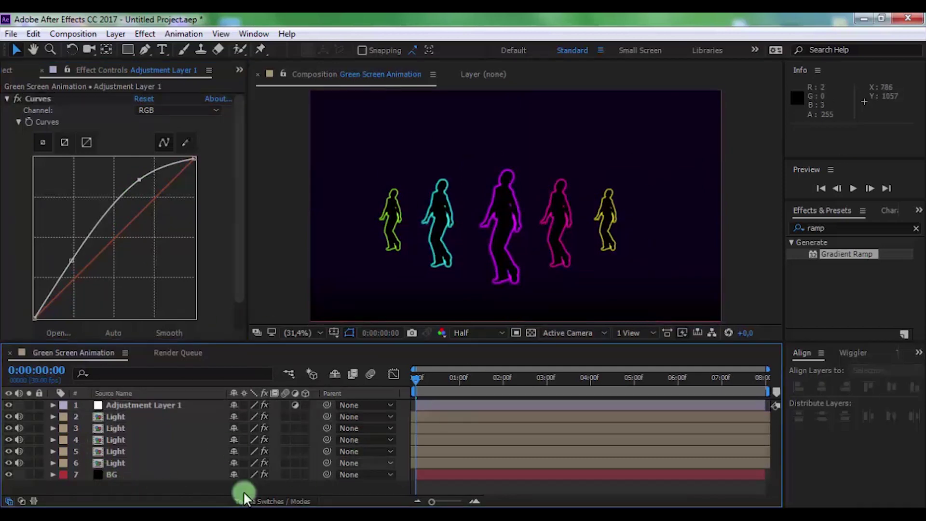
Darken the BG layer's gradient start colour to a very dark purple
{"action": "left_click", "coordinate": [134, 472]}
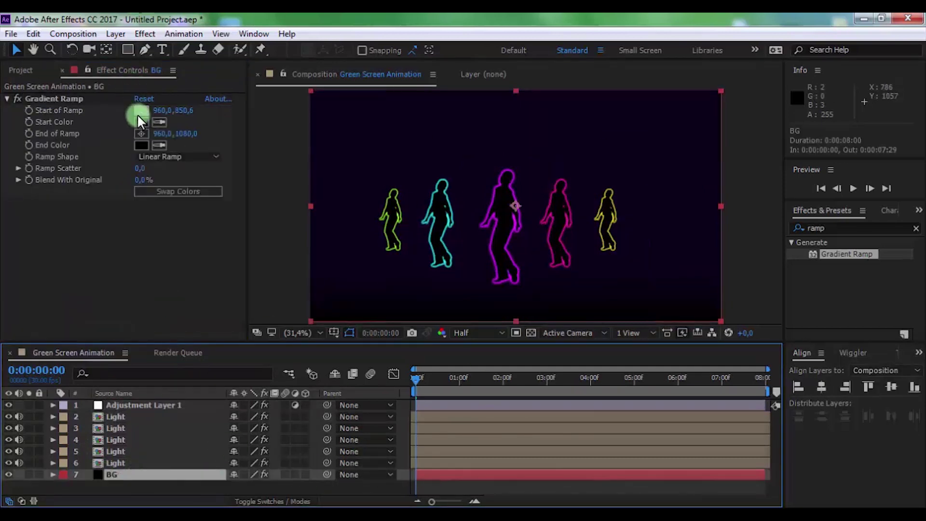
{"action": "left_click", "coordinate": [141, 121]}
{"action": "left_click_drag", "start_coordinate": [277, 332], "coordinate": [275, 430]}
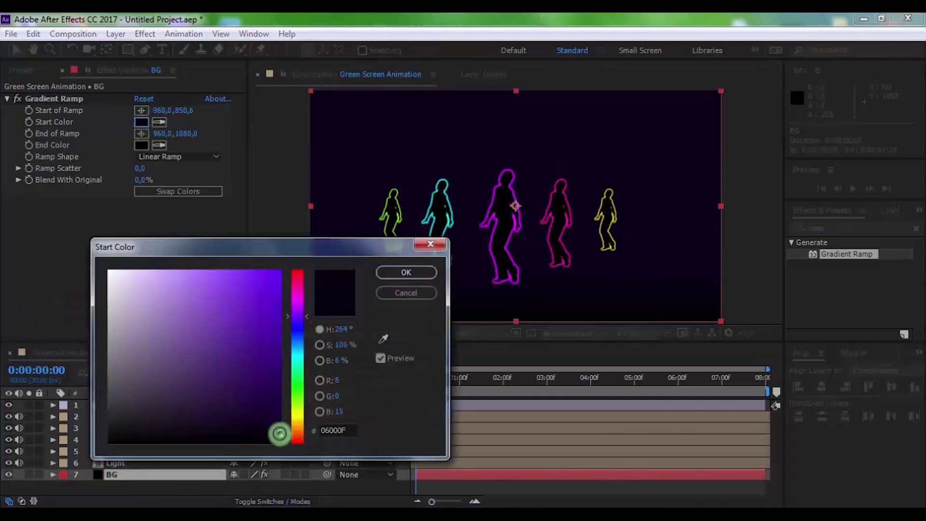
{"action": "left_click", "coordinate": [399, 274]}
{"action": "left_click", "coordinate": [221, 486]}
Clear the effects search, then play and stop a preview of the dancing animation
{"action": "left_click", "coordinate": [113, 488]}
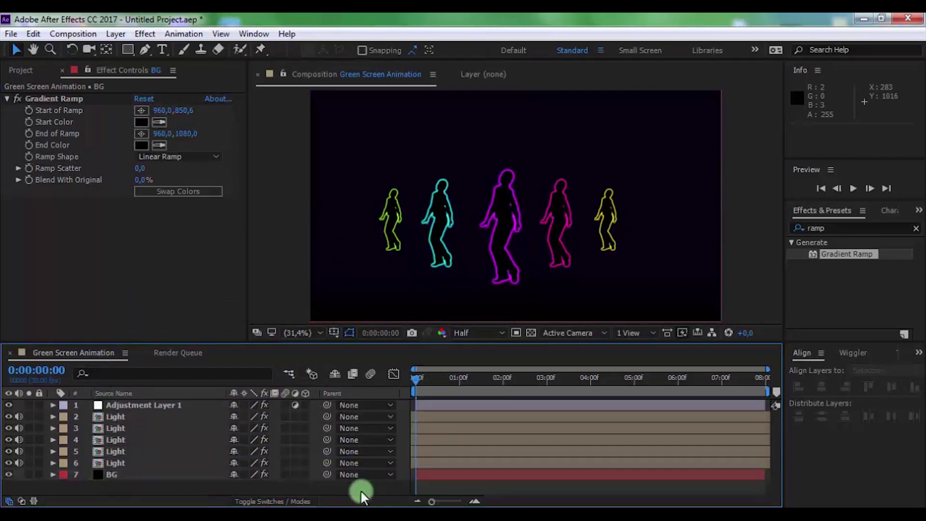
{"action": "left_click", "coordinate": [916, 228]}
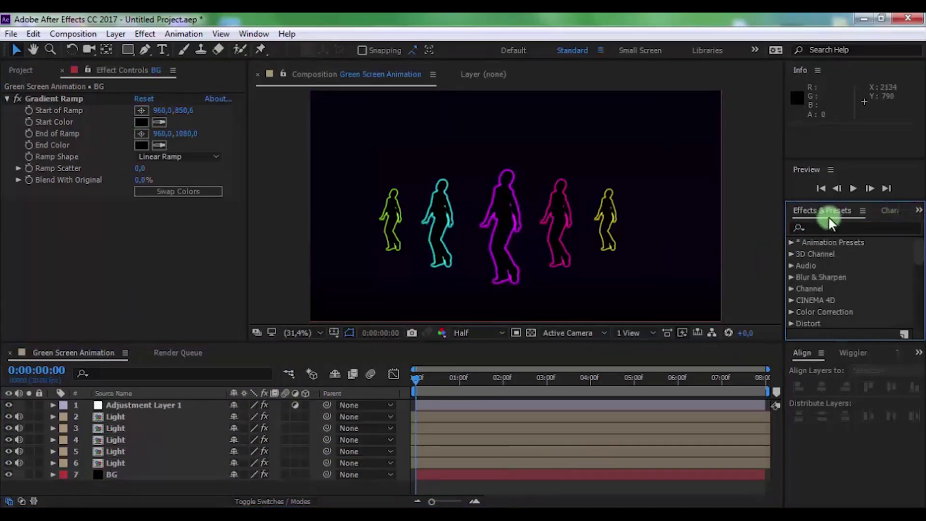
{"action": "left_click", "coordinate": [853, 187]}
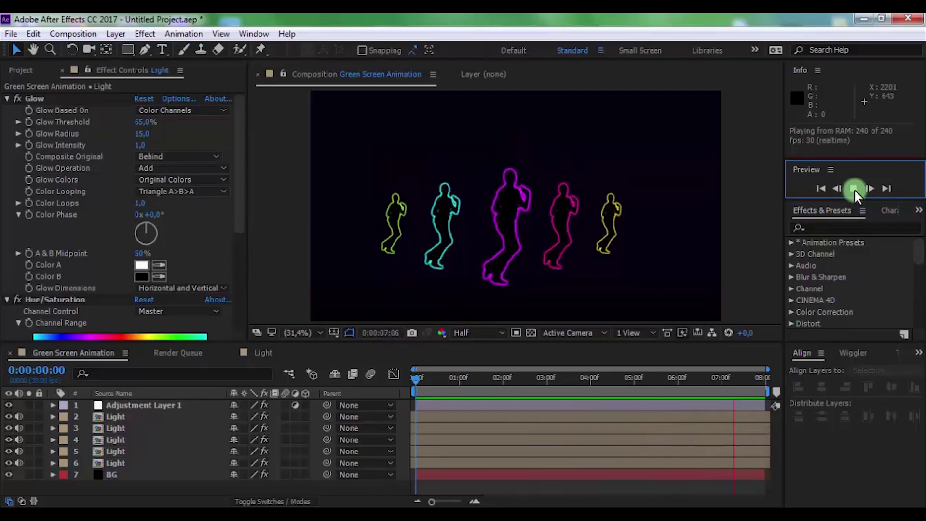
{"action": "left_click", "coordinate": [853, 189]}
Move the playhead to the two-second mark and check Adjustment Layer 1's Curves
{"action": "left_click", "coordinate": [466, 378]}
{"action": "left_click_drag", "start_coordinate": [498, 378], "coordinate": [505, 378]}
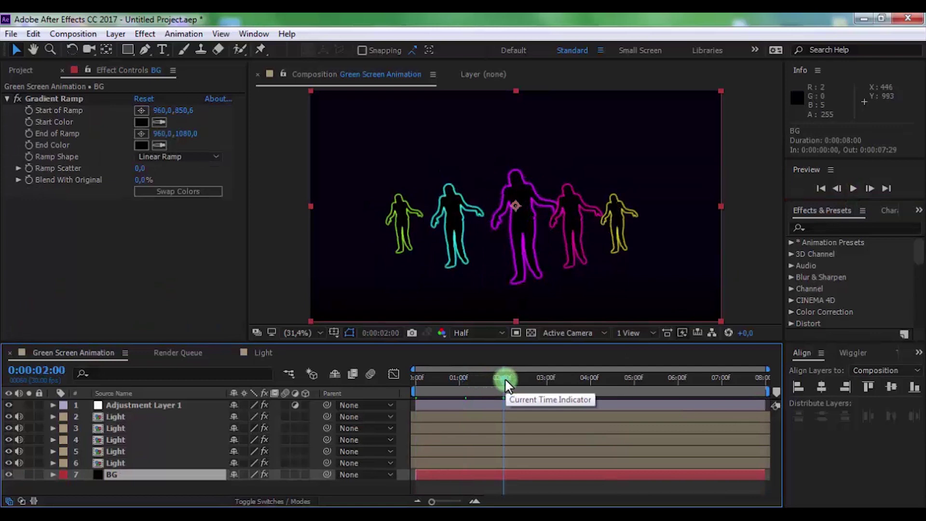
{"action": "left_click", "coordinate": [117, 363]}
{"action": "left_click", "coordinate": [145, 405]}
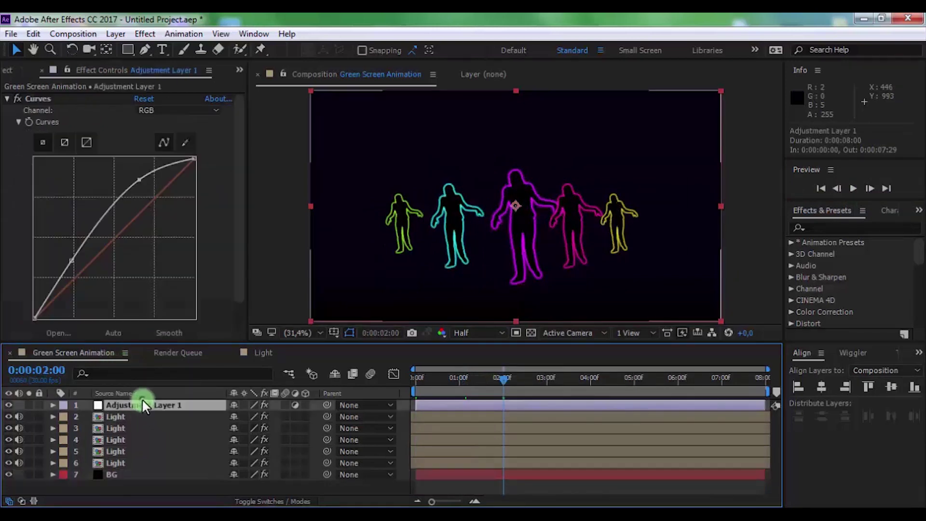
{"action": "left_click", "coordinate": [132, 488]}
Create Camera 1 with the 28mm two-node preset and dismiss the 2D layers warning
{"action": "right_click", "coordinate": [132, 487]}
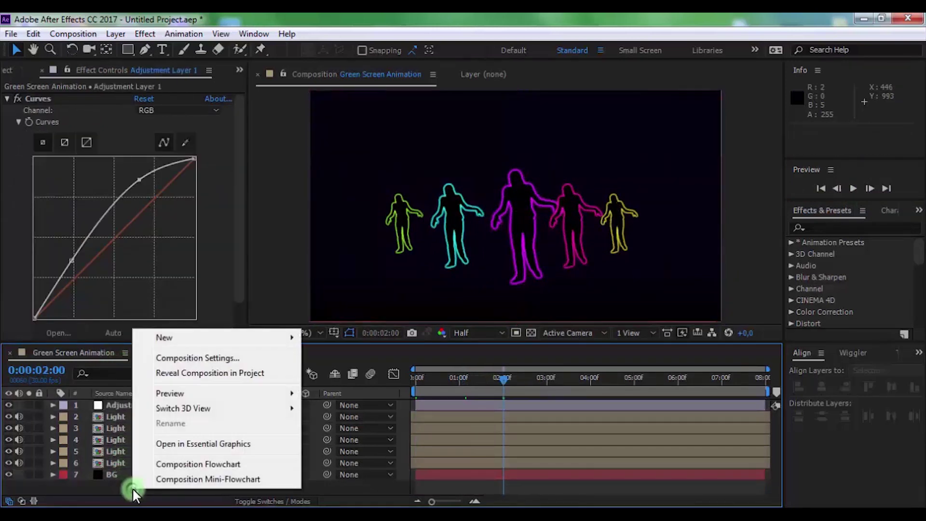
{"action": "left_click", "coordinate": [193, 339]}
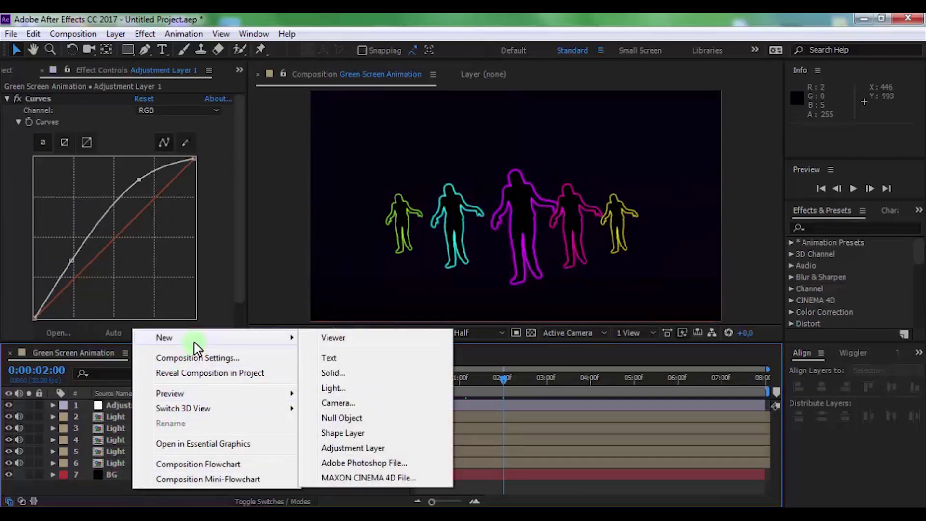
{"action": "left_click", "coordinate": [352, 403]}
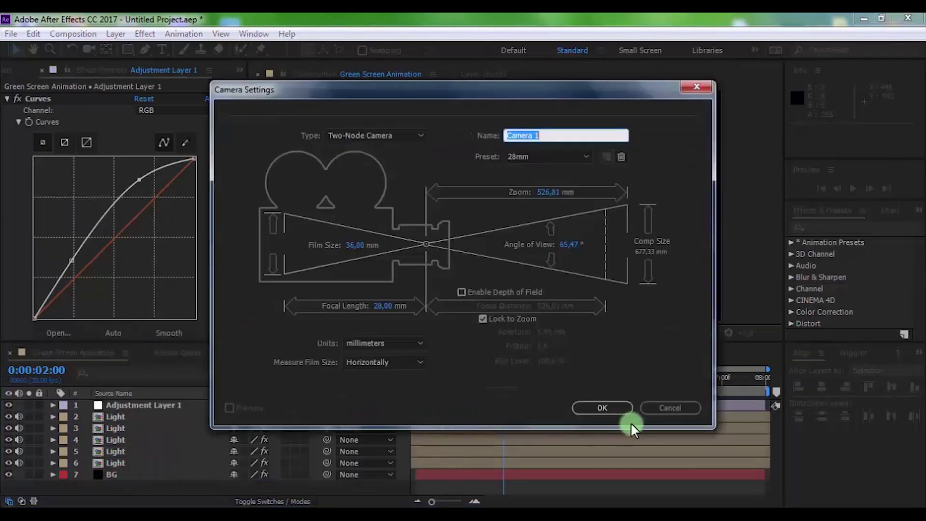
{"action": "left_click", "coordinate": [589, 409]}
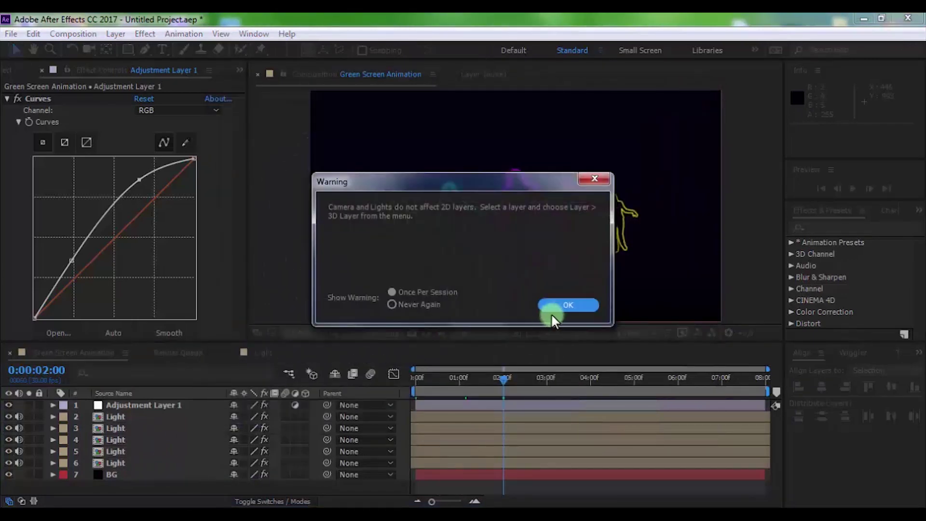
{"action": "left_click", "coordinate": [559, 304]}
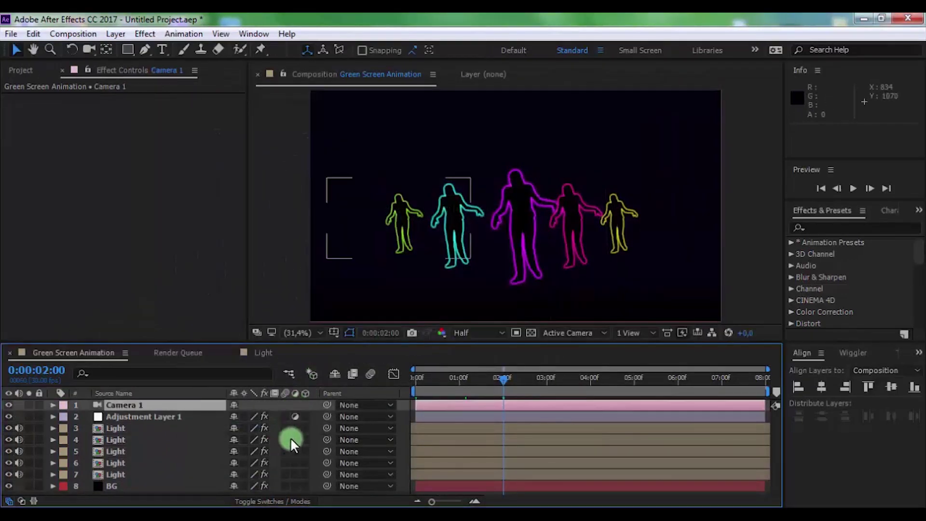
Switch the five Light layers and BG to 3D, then move to the composition's end
{"action": "mouse_move", "coordinate": [305, 488]}
{"action": "left_mouse_down"}
{"action": "mouse_move", "coordinate": [296, 462]}
{"action": "mouse_move", "coordinate": [320, 441]}
{"action": "left_mouse_up"}
{"action": "left_click", "coordinate": [98, 411]}
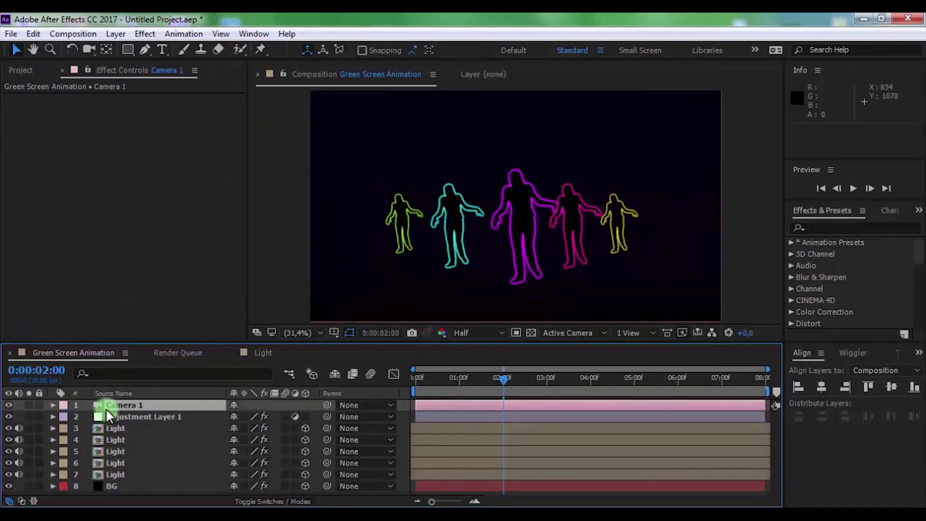
{"action": "left_click_drag", "start_coordinate": [797, 381], "coordinate": [745, 361]}
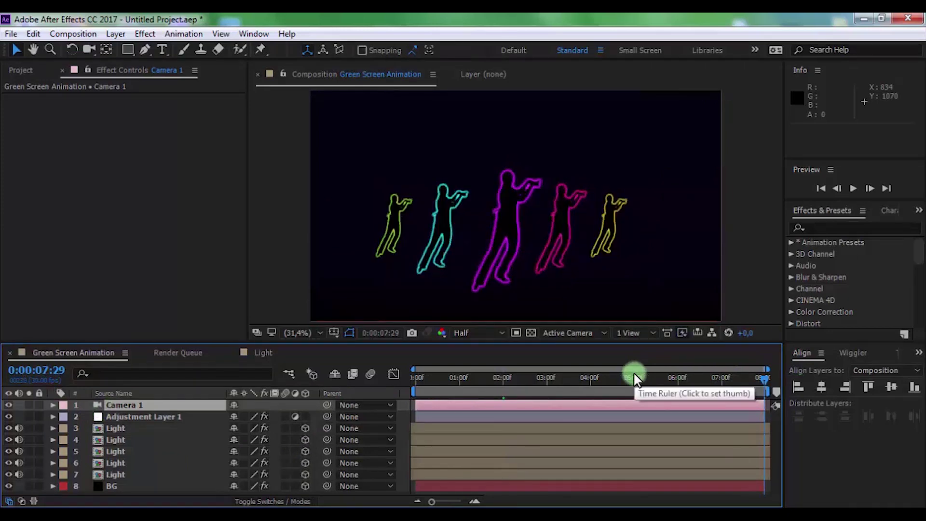
Set Camera 1 Point of Interest and Position keyframes at the composition's end
{"action": "left_click", "coordinate": [53, 404]}
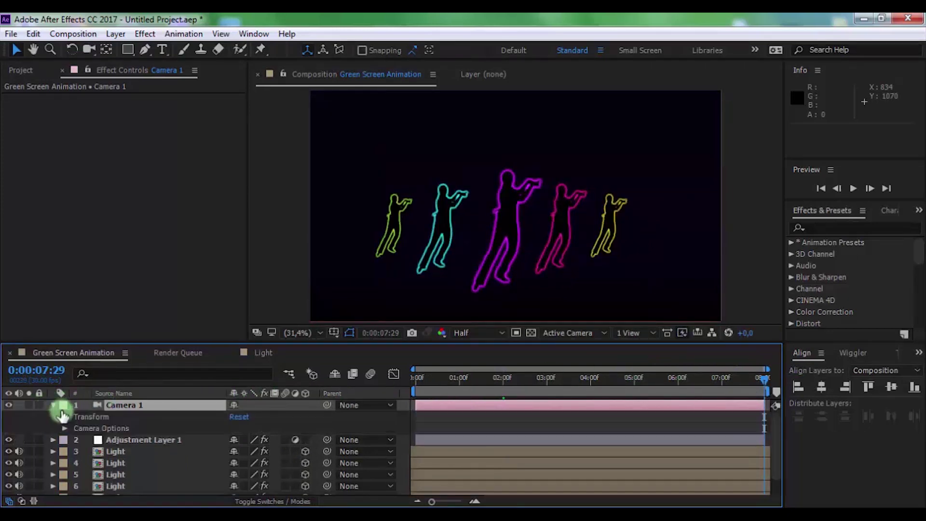
{"action": "left_click", "coordinate": [64, 417]}
{"action": "left_click", "coordinate": [86, 428]}
{"action": "left_click", "coordinate": [87, 439]}
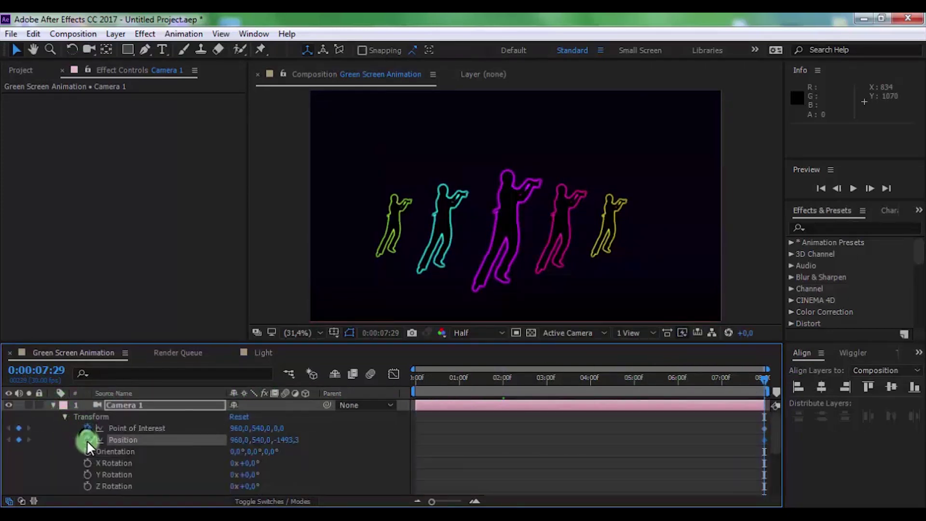
{"action": "key", "text": "Home"}
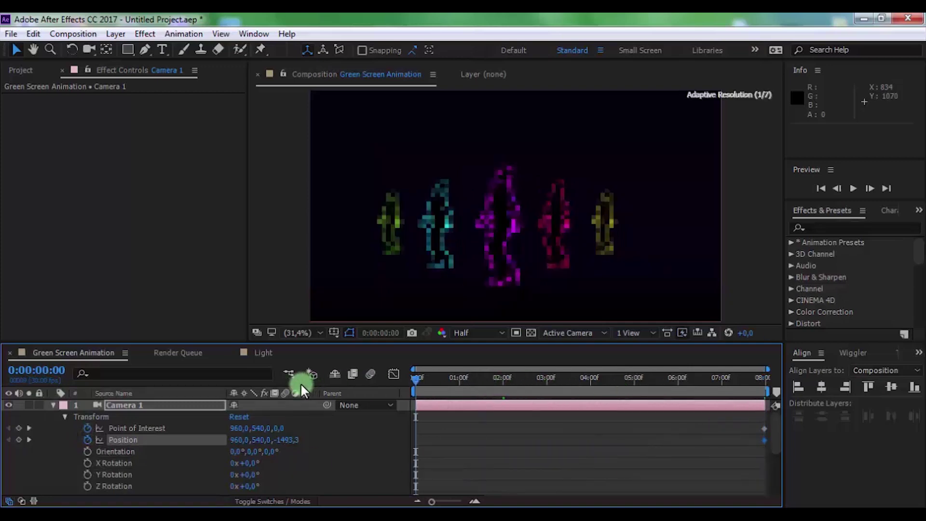
At the start, set Position Z -1042,3, Position X 1041,0 and Point of Interest X 871,0
{"action": "left_click", "coordinate": [279, 440]}
{"action": "left_click_drag", "start_coordinate": [280, 443], "coordinate": [550, 413]}
{"action": "left_click_drag", "start_coordinate": [244, 439], "coordinate": [331, 429]}
{"action": "left_click_drag", "start_coordinate": [255, 427], "coordinate": [194, 441]}
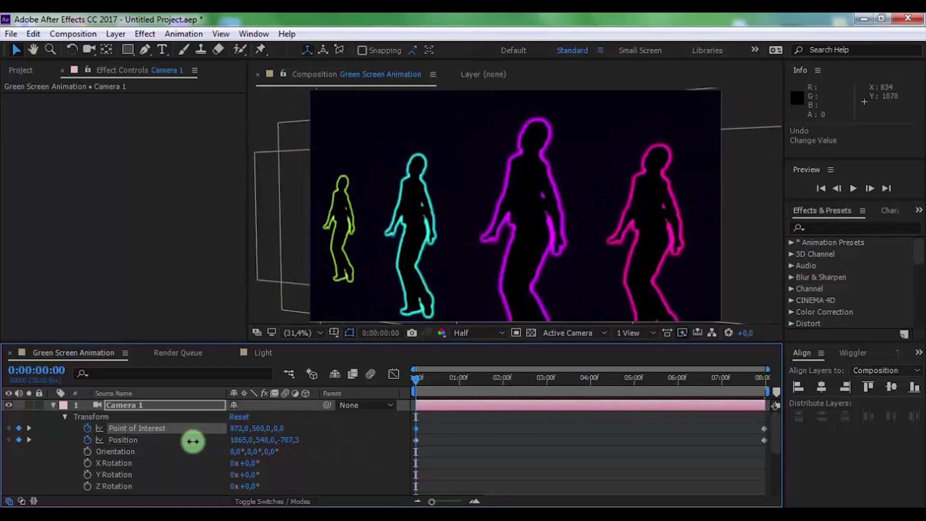
{"action": "key", "text": "space"}
At 0:00:02:28, set Position Y to about 540,0 and Position X to 710,3, then preview
{"action": "left_click_drag", "start_coordinate": [450, 377], "coordinate": [543, 381]}
{"action": "left_click", "coordinate": [272, 441]}
{"action": "left_click_drag", "start_coordinate": [272, 443], "coordinate": [310, 439]}
{"action": "left_click", "coordinate": [255, 429]}
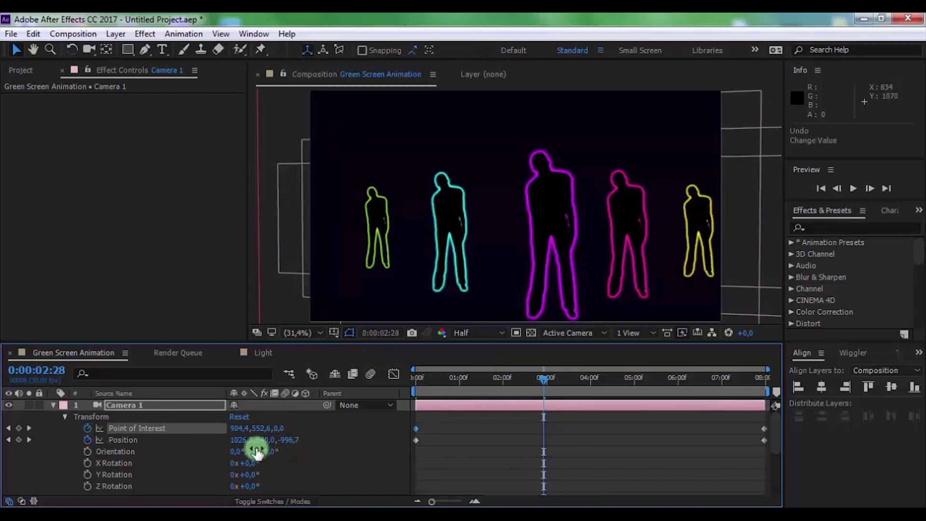
{"action": "left_click_drag", "start_coordinate": [255, 431], "coordinate": [284, 433]}
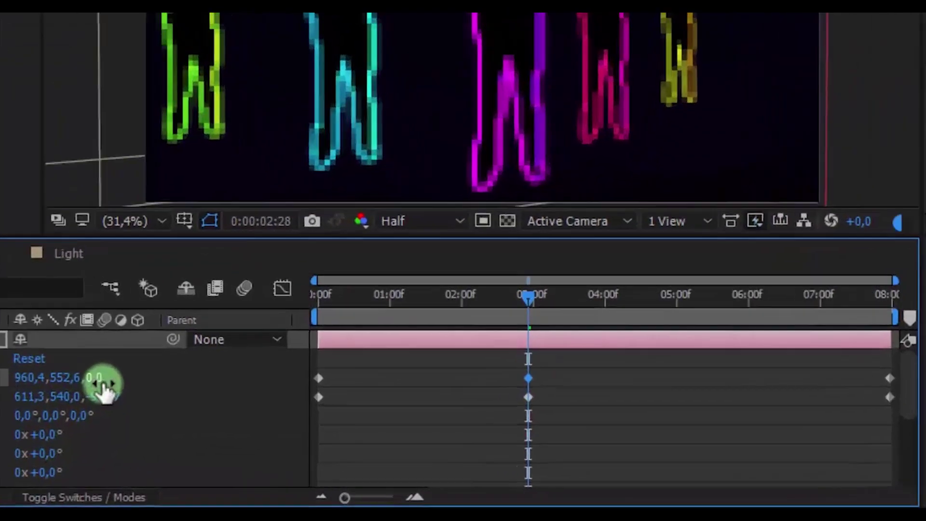
{"action": "left_click_drag", "start_coordinate": [506, 366], "coordinate": [521, 424]}
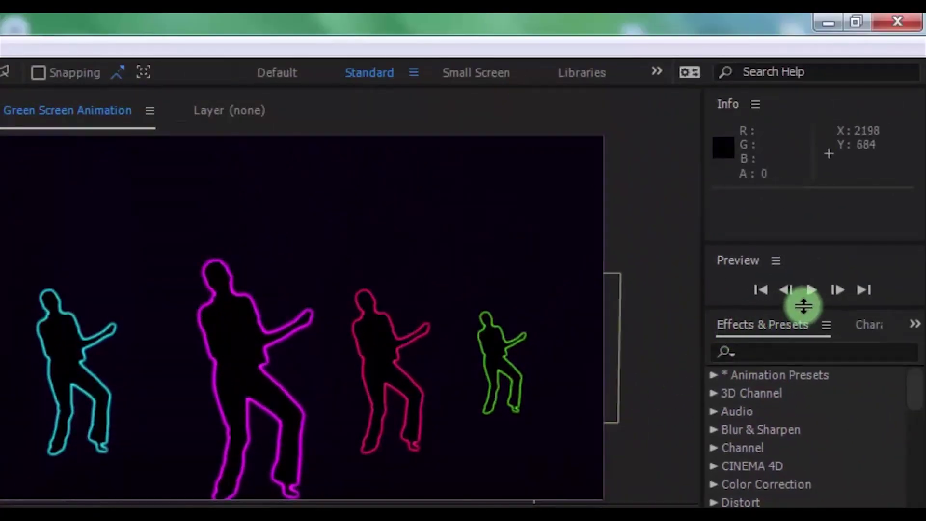
{"action": "left_click", "coordinate": [811, 292]}
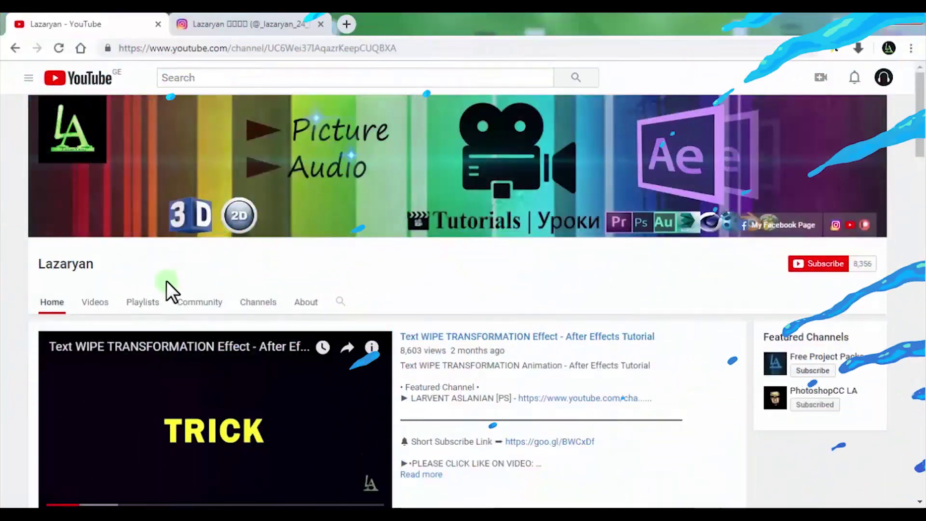
Select the channel name text on the creator's YouTube channel page
{"action": "left_click_drag", "start_coordinate": [27, 261], "coordinate": [104, 262]}
Subscribe to the channel and save notifications set to All uploads
{"action": "left_click", "coordinate": [168, 260]}
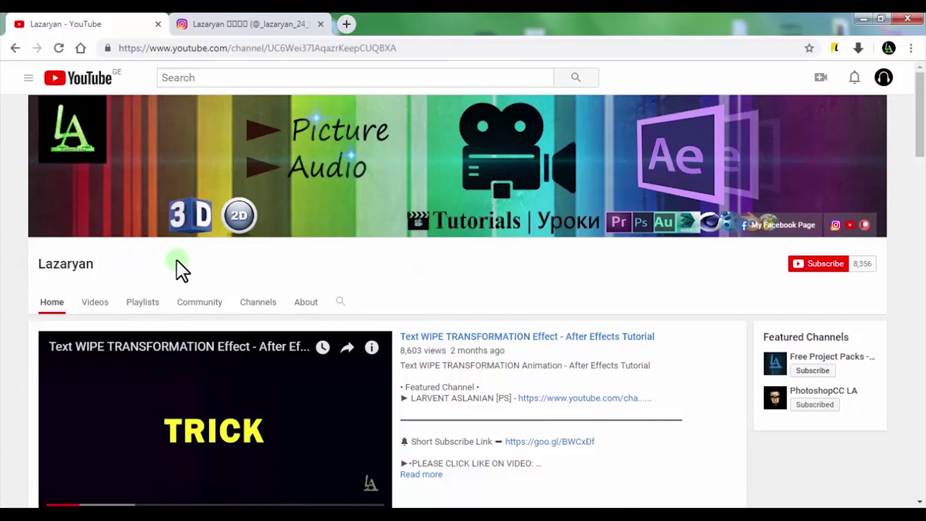
{"action": "scroll", "coordinate": [176, 260], "scroll_direction": "down", "scroll_amount": 5}
{"action": "scroll", "coordinate": [185, 260], "scroll_direction": "down", "scroll_amount": 20}
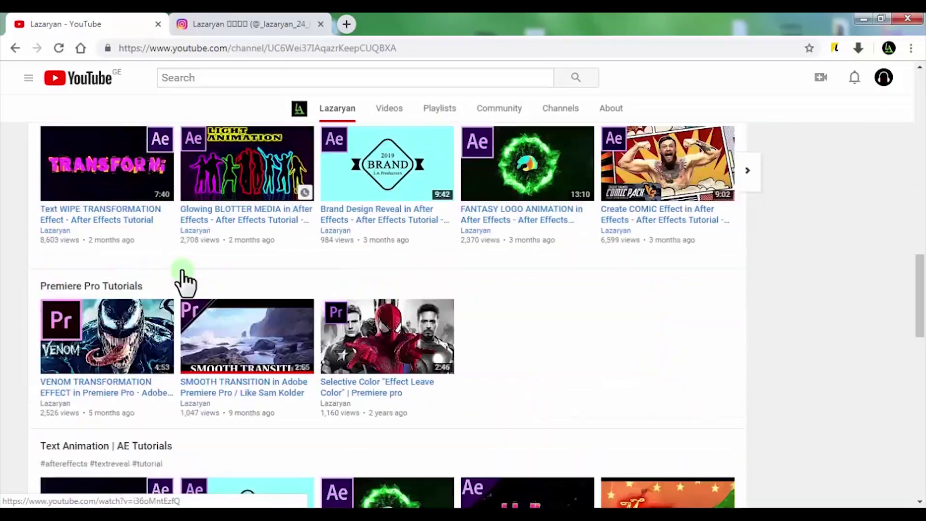
{"action": "scroll", "coordinate": [182, 279], "scroll_direction": "up", "scroll_amount": 20}
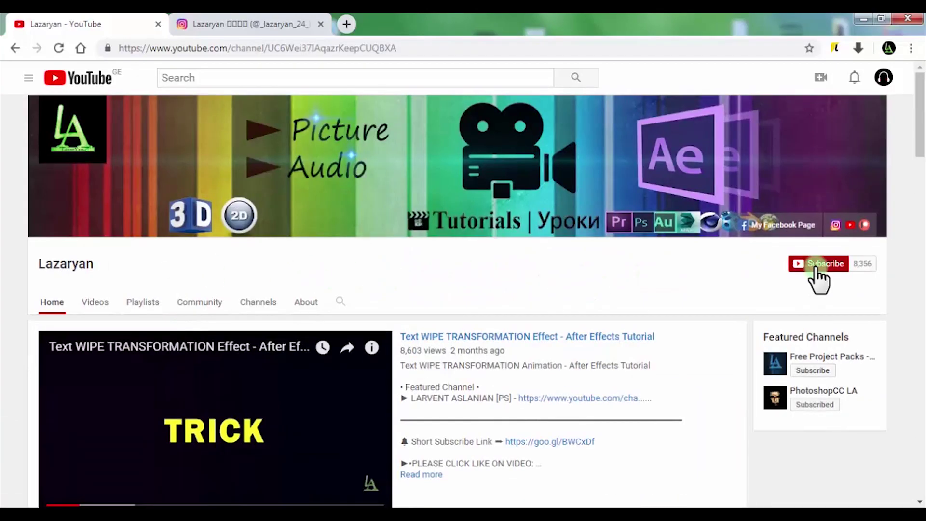
{"action": "left_click", "coordinate": [818, 264]}
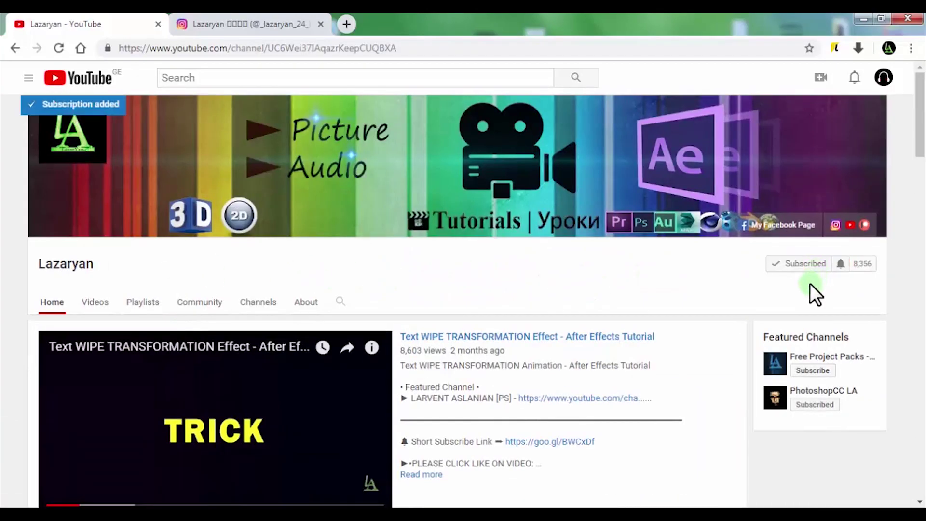
{"action": "left_click", "coordinate": [840, 265]}
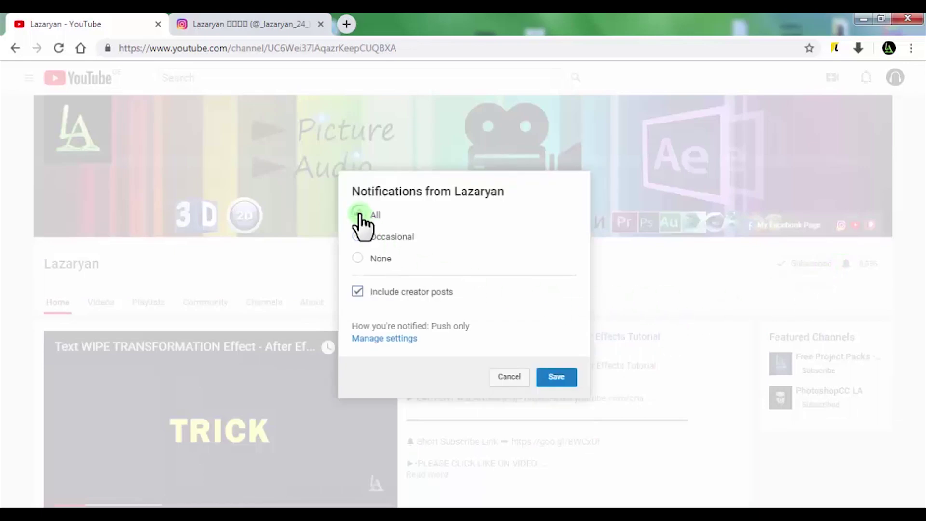
{"action": "left_click", "coordinate": [559, 377]}
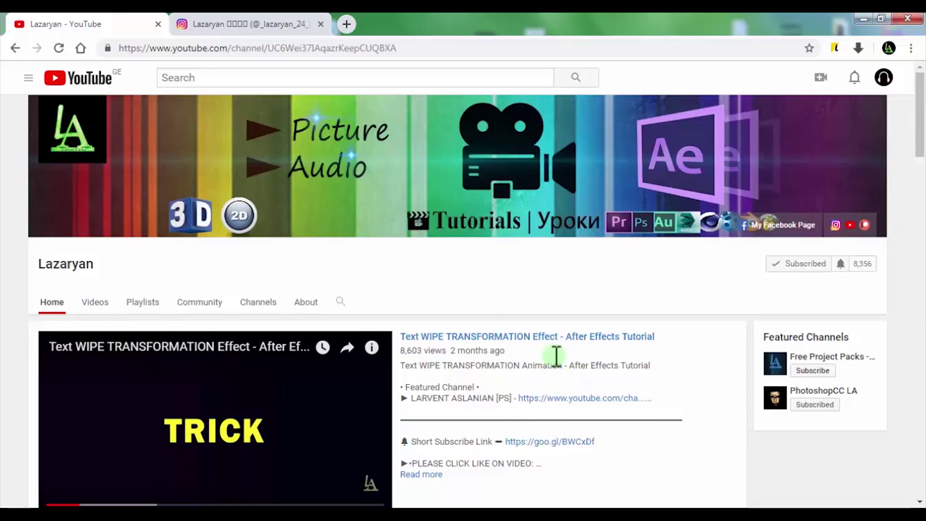